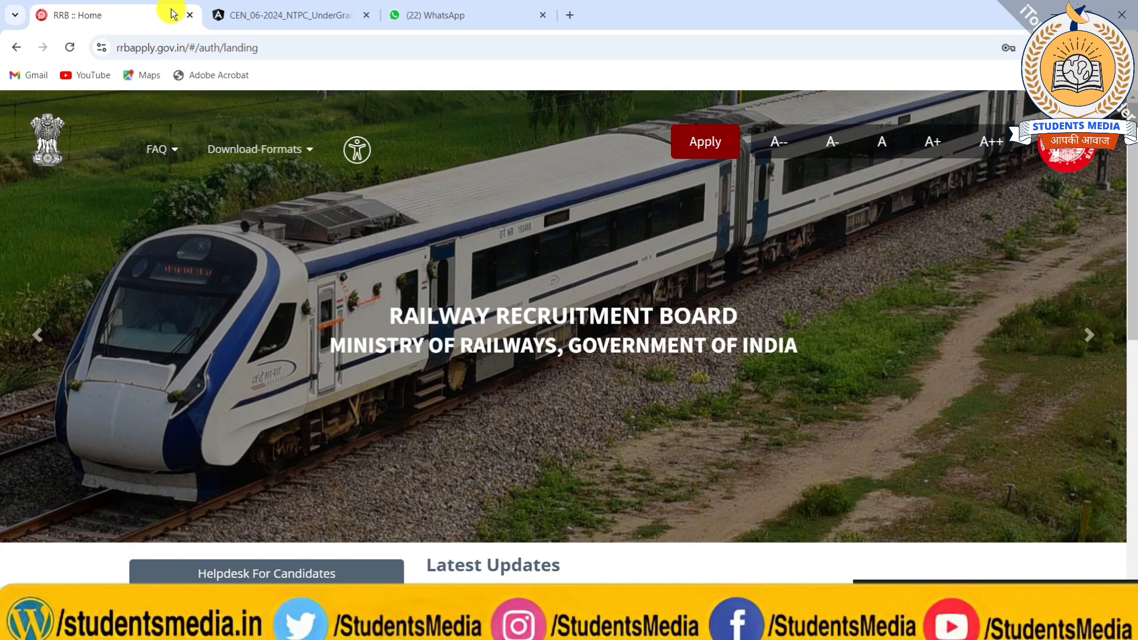
- Open the form for creating a new candidate account and dismiss the note about existing accounts
{"action": "left_click", "coordinate": [676, 133]}
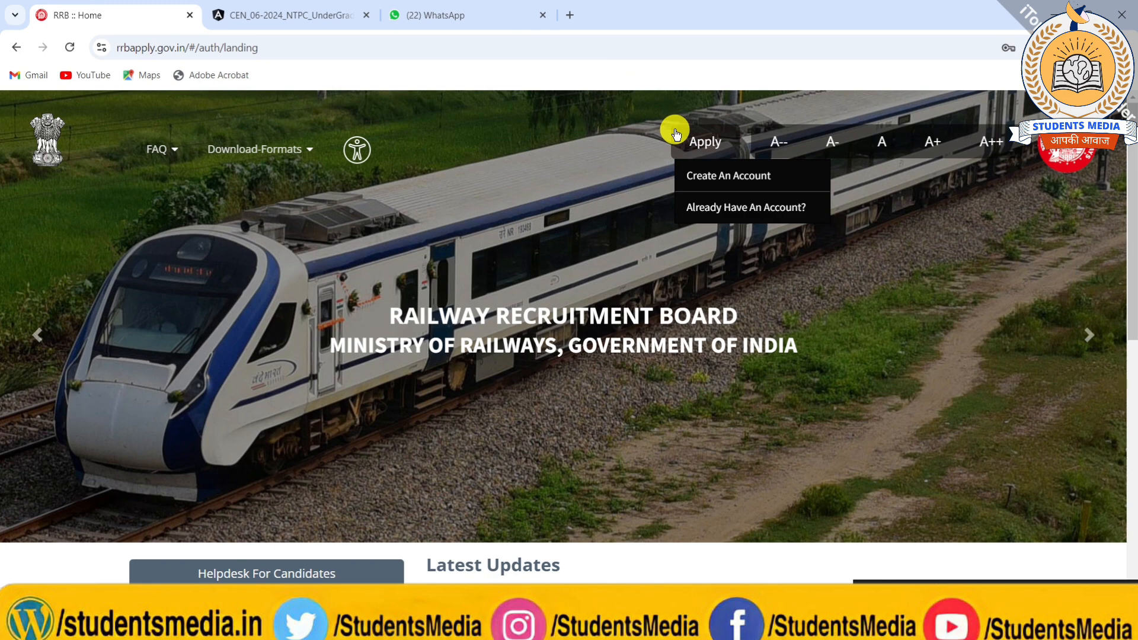
{"action": "scroll", "coordinate": [676, 134], "scroll_direction": "up", "scroll_amount": 3}
{"action": "scroll", "coordinate": [676, 134], "scroll_direction": "down", "scroll_amount": 3}
{"action": "left_click", "coordinate": [675, 134]}
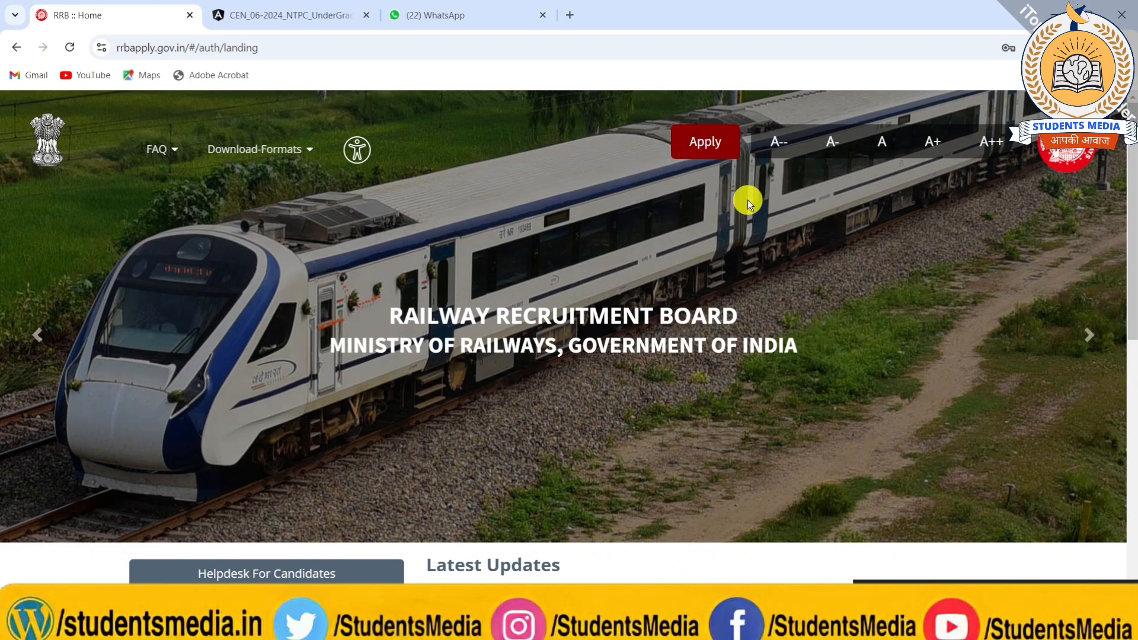
{"action": "left_click", "coordinate": [703, 148]}
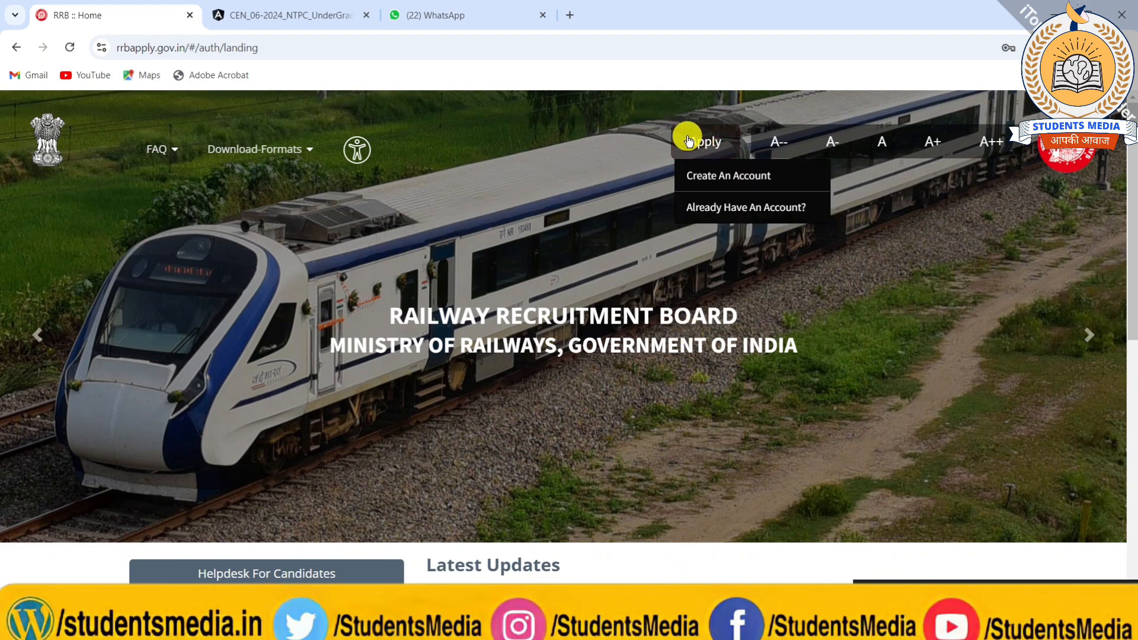
{"action": "scroll", "coordinate": [708, 140], "scroll_direction": "up", "scroll_amount": 3}
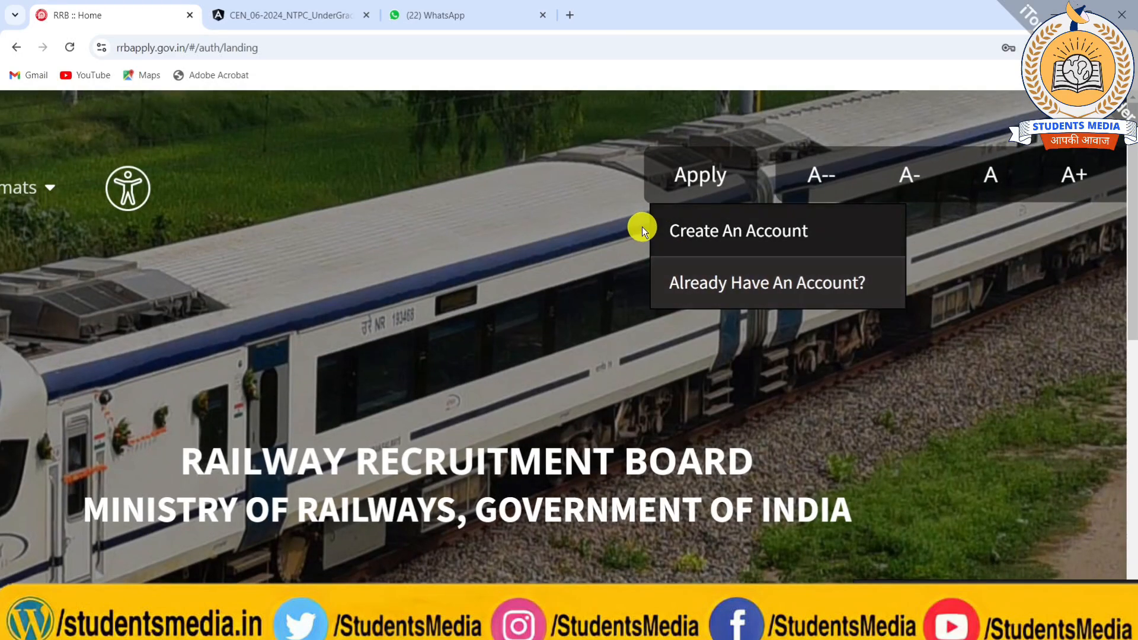
{"action": "scroll", "coordinate": [694, 237], "scroll_direction": "down", "scroll_amount": 3}
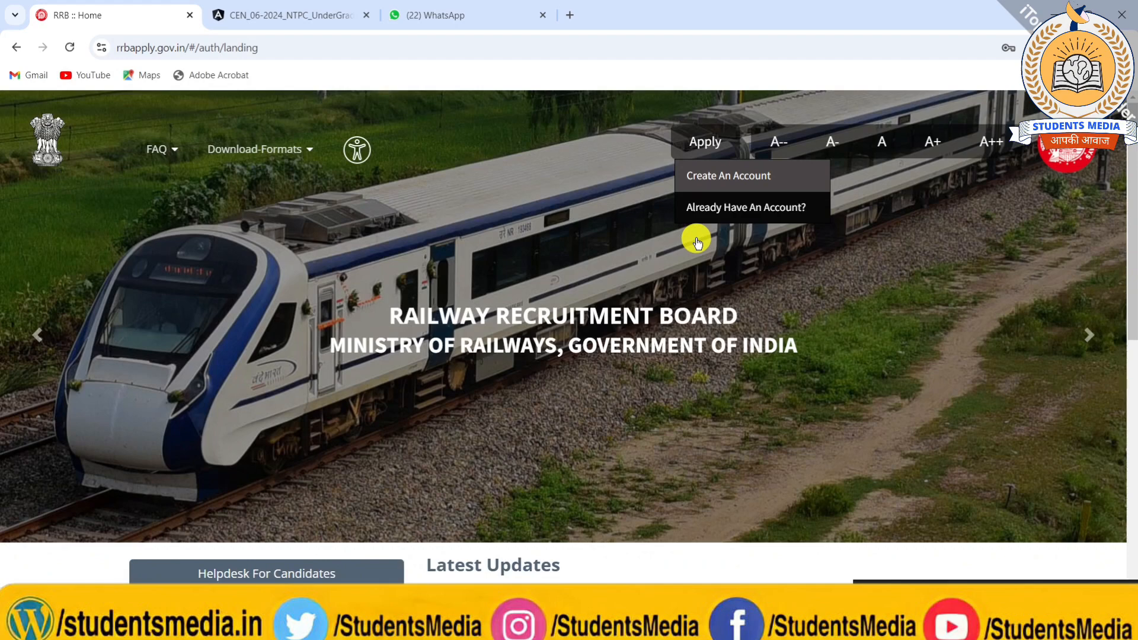
{"action": "left_click_drag", "start_coordinate": [708, 150], "coordinate": [704, 173]}
{"action": "left_click", "coordinate": [704, 174]}
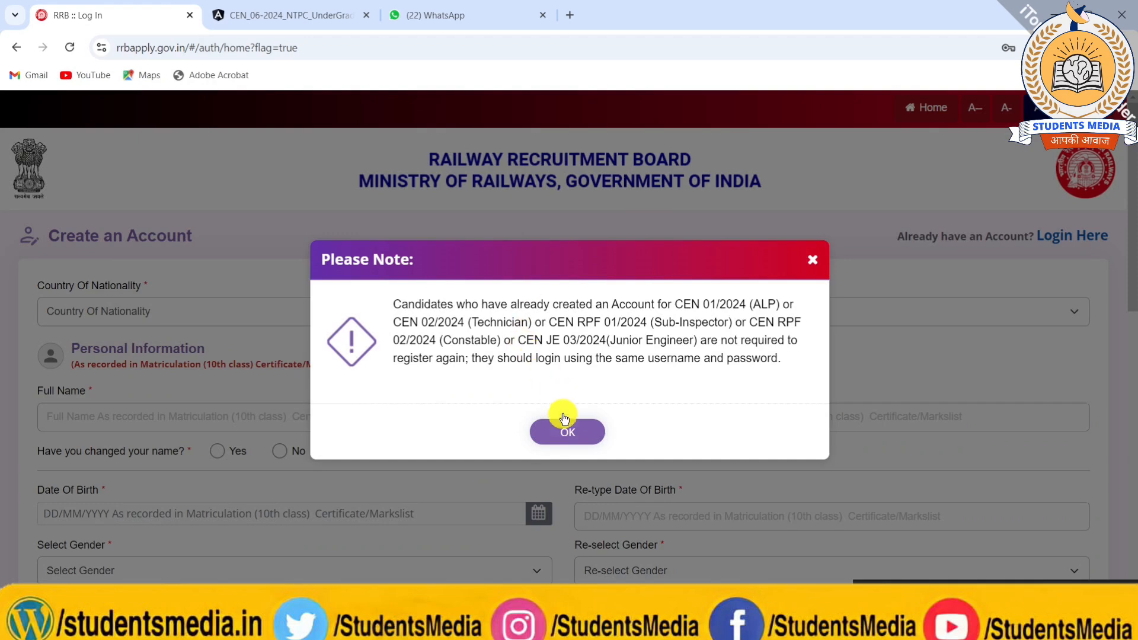
{"action": "left_click", "coordinate": [564, 428]}
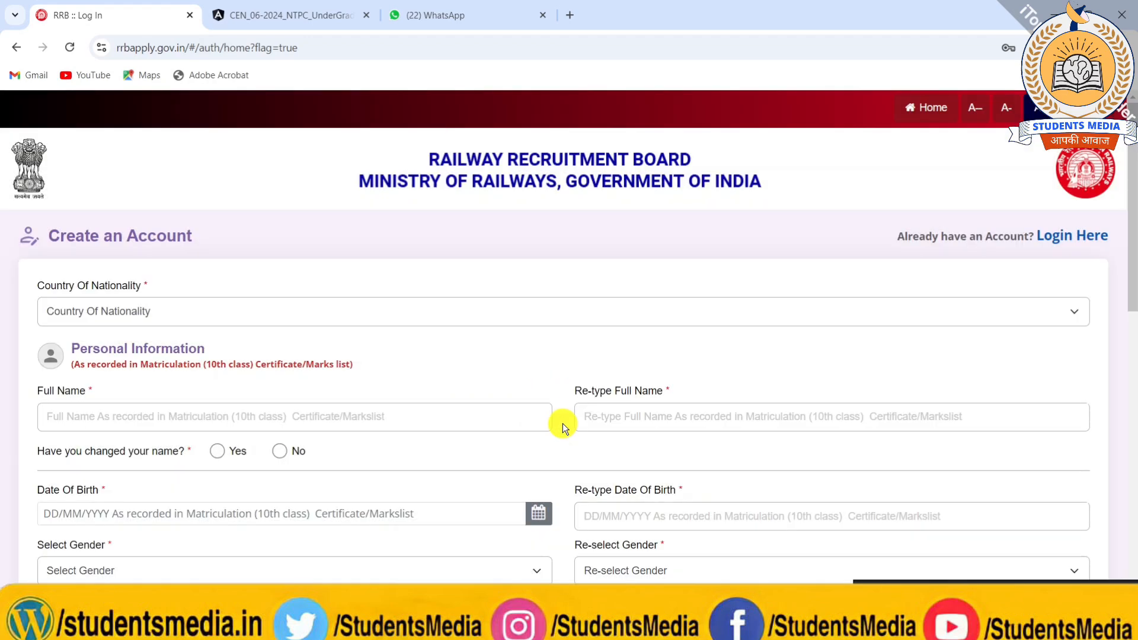
- Set the country of nationality to India in the account creation form
{"action": "scroll", "coordinate": [488, 371], "scroll_direction": "down", "scroll_amount": 2}
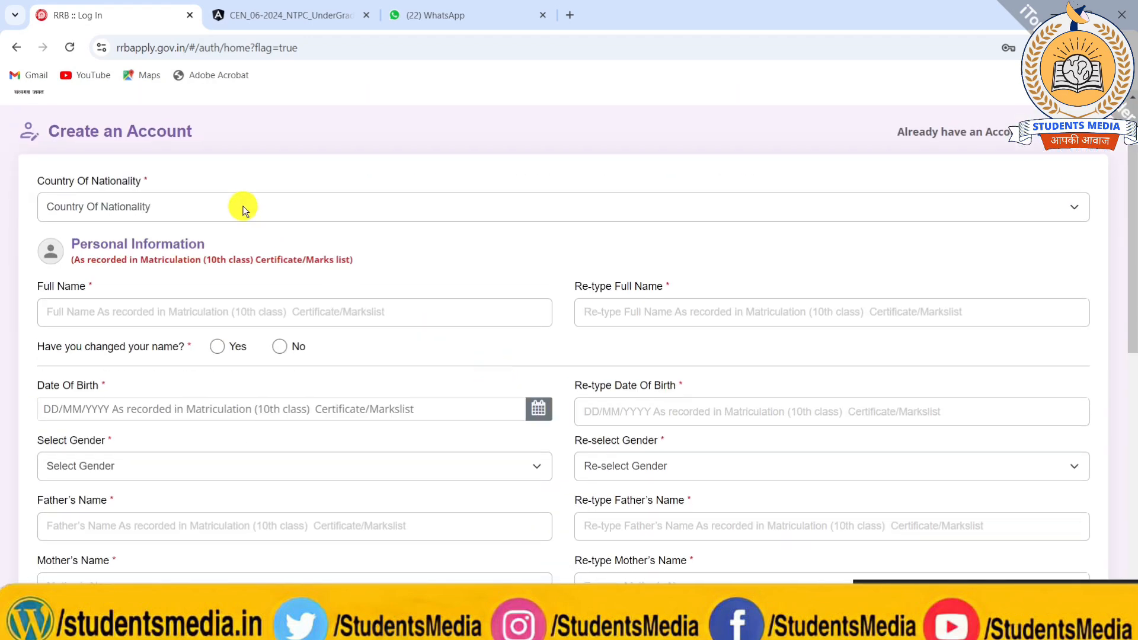
{"action": "left_click", "coordinate": [212, 199]}
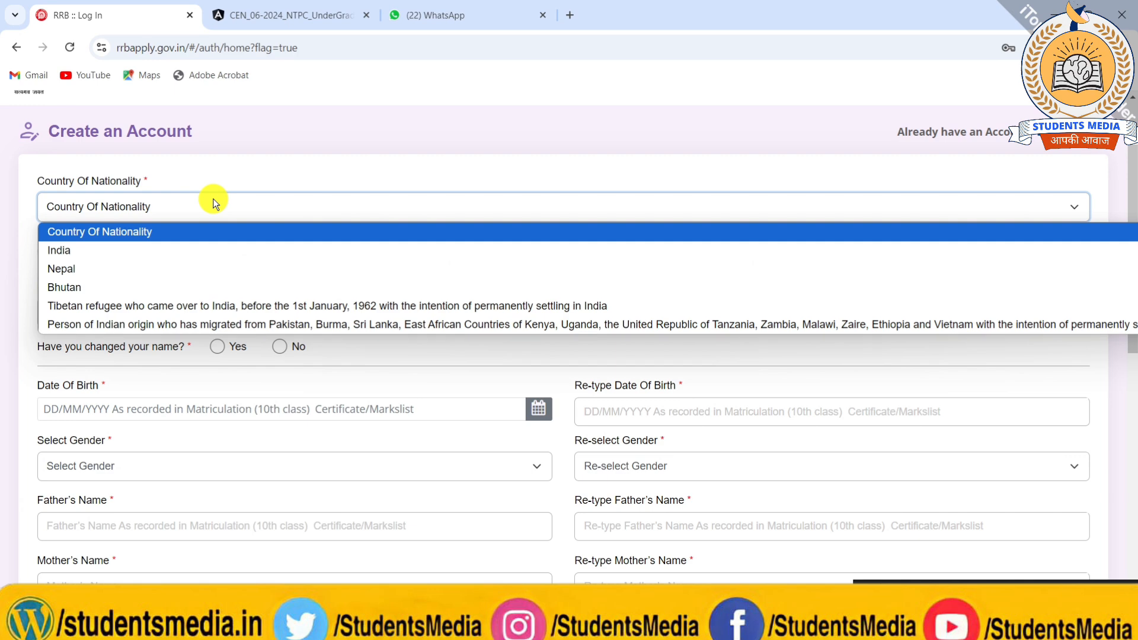
{"action": "left_click", "coordinate": [150, 246]}
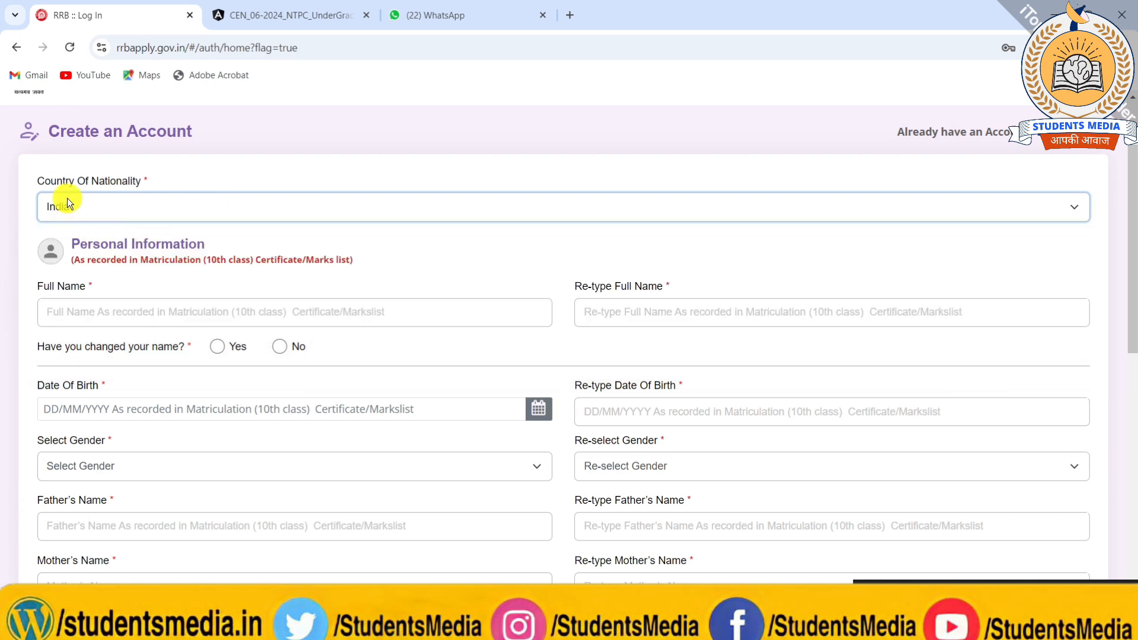
{"action": "scroll", "coordinate": [69, 199], "scroll_direction": "down", "scroll_amount": 2}
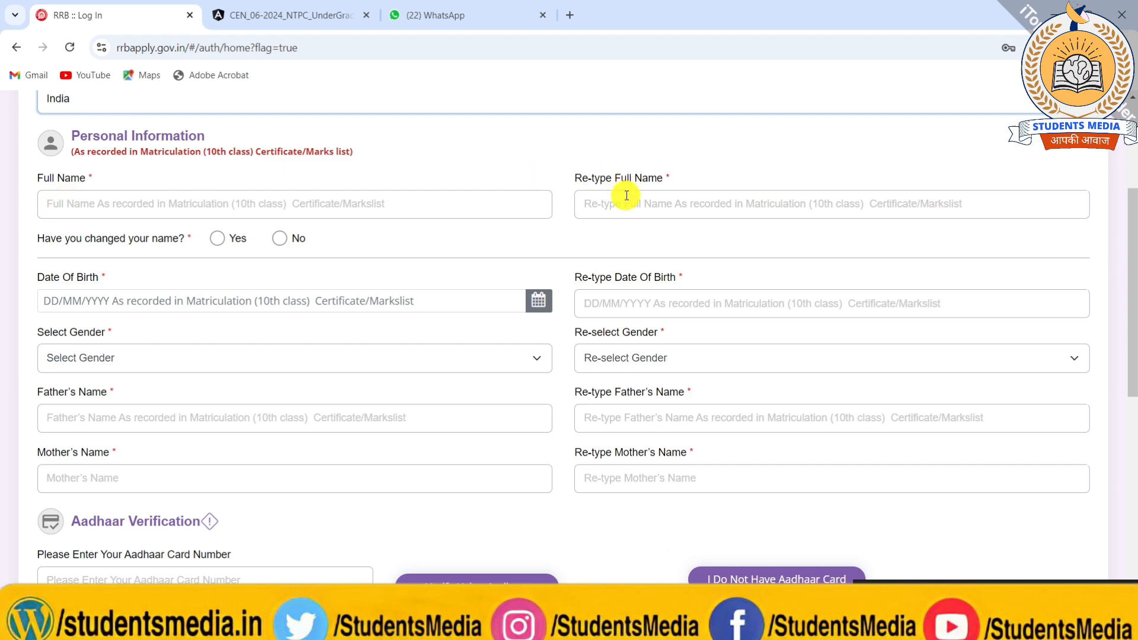
{"action": "scroll", "coordinate": [626, 195], "scroll_direction": "up", "scroll_amount": 3}
{"action": "scroll", "coordinate": [626, 196], "scroll_direction": "down", "scroll_amount": 3}
{"action": "left_click", "coordinate": [119, 171]}
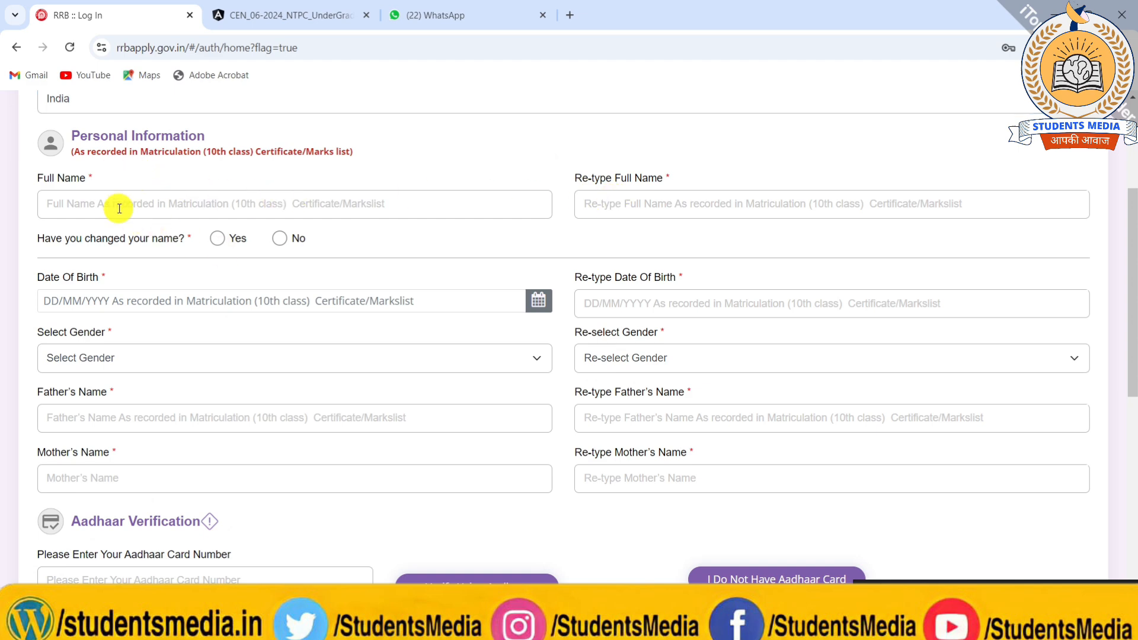
{"action": "left_click", "coordinate": [101, 197]}
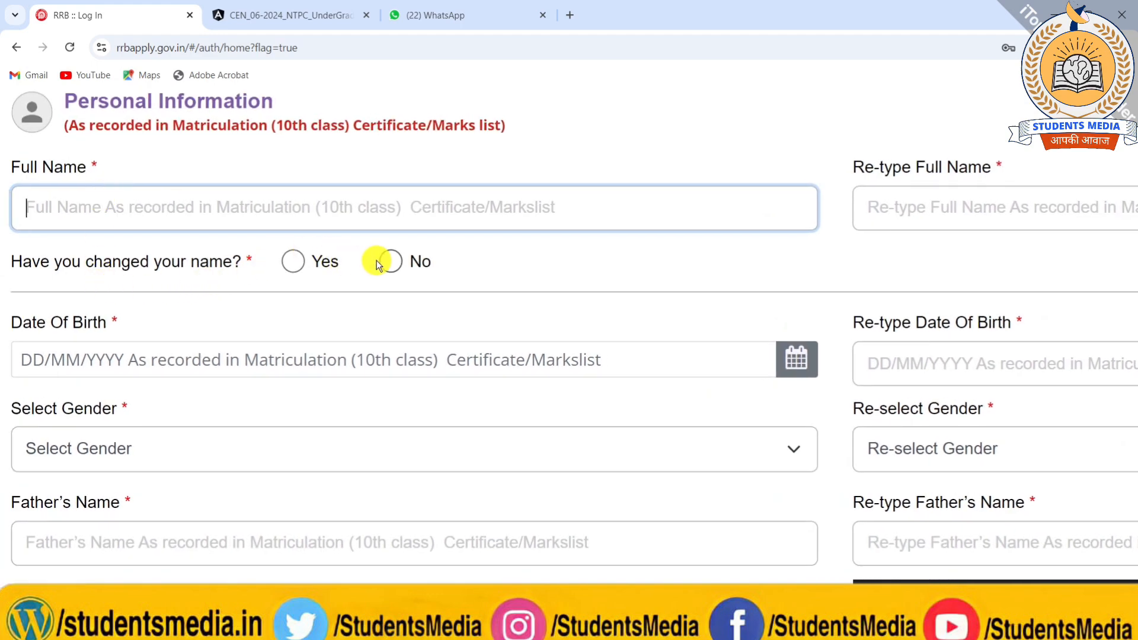
- Try answering Yes to the name-change question and agree to the notice about legal documentation for name changes
{"action": "left_click", "coordinate": [285, 259]}
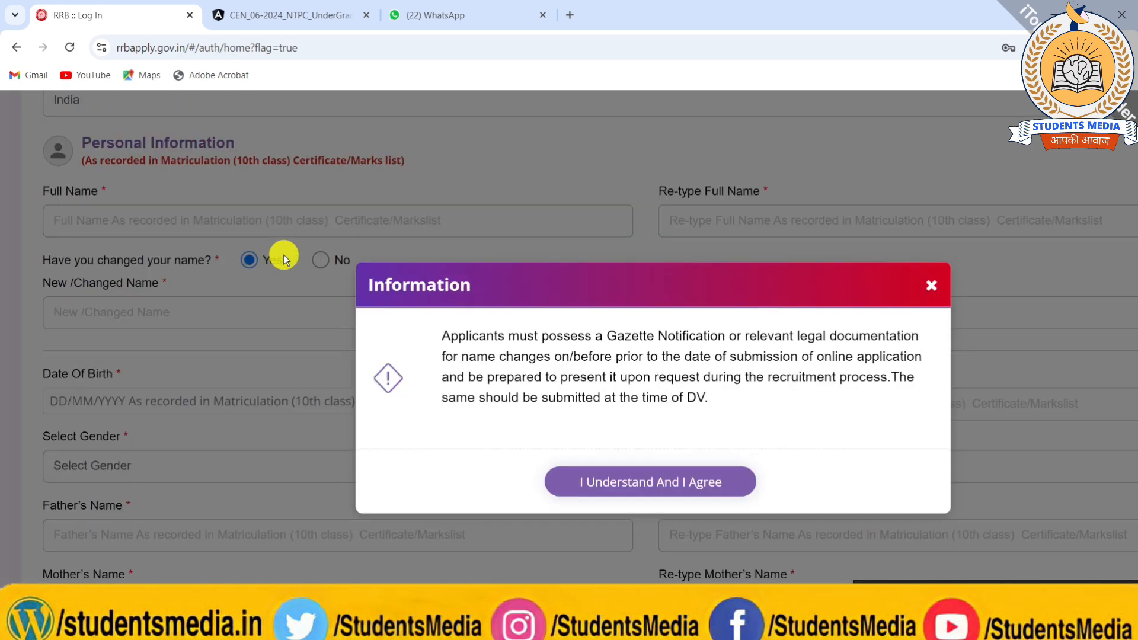
{"action": "left_click", "coordinate": [553, 431]}
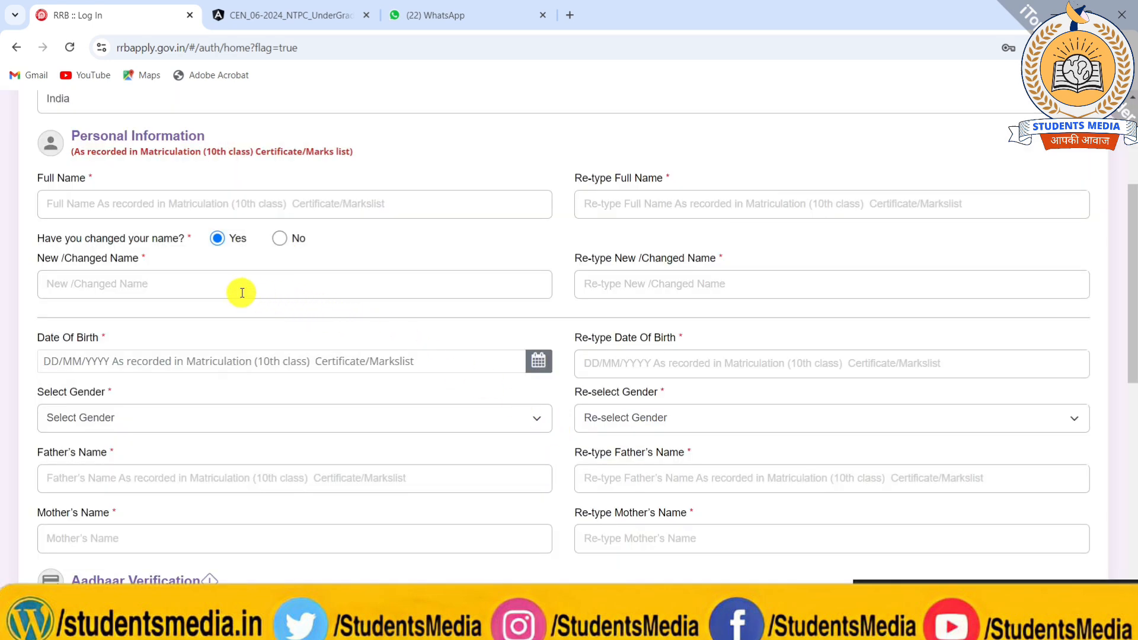
{"action": "left_click", "coordinate": [167, 286]}
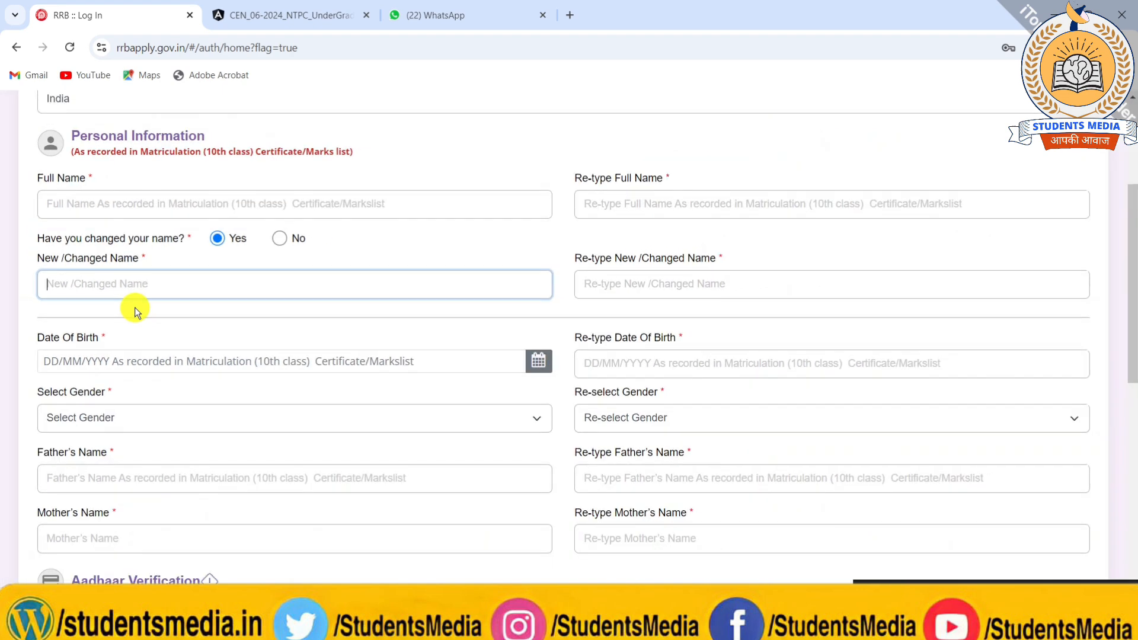
- Answer No to the name-change question and check the date of birth fields
{"action": "left_click", "coordinate": [294, 229]}
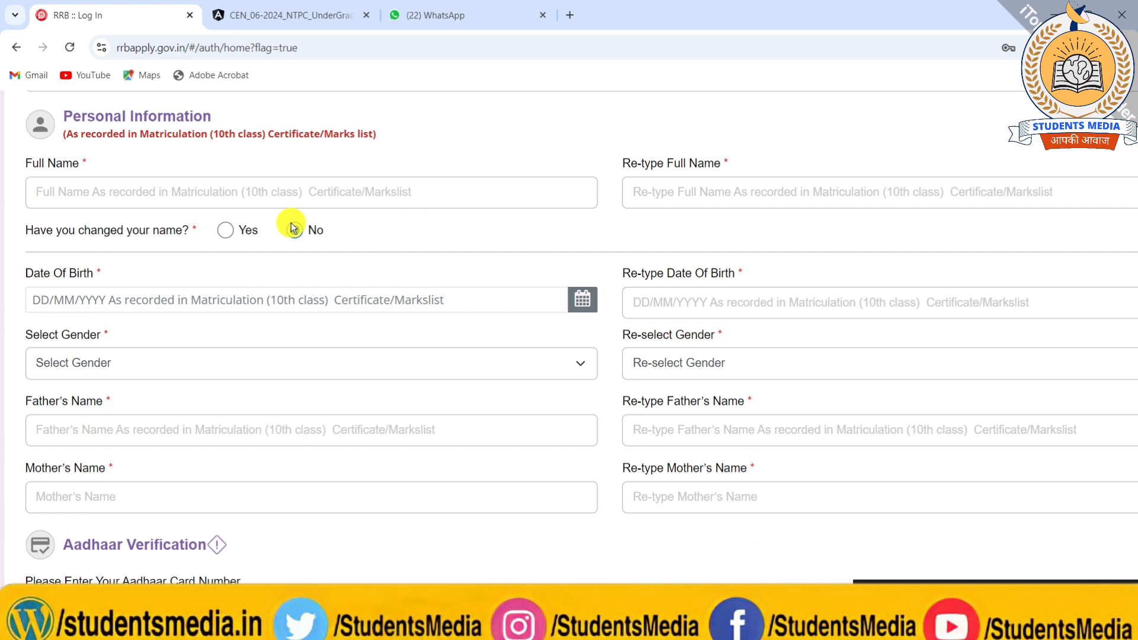
{"action": "left_click", "coordinate": [153, 297]}
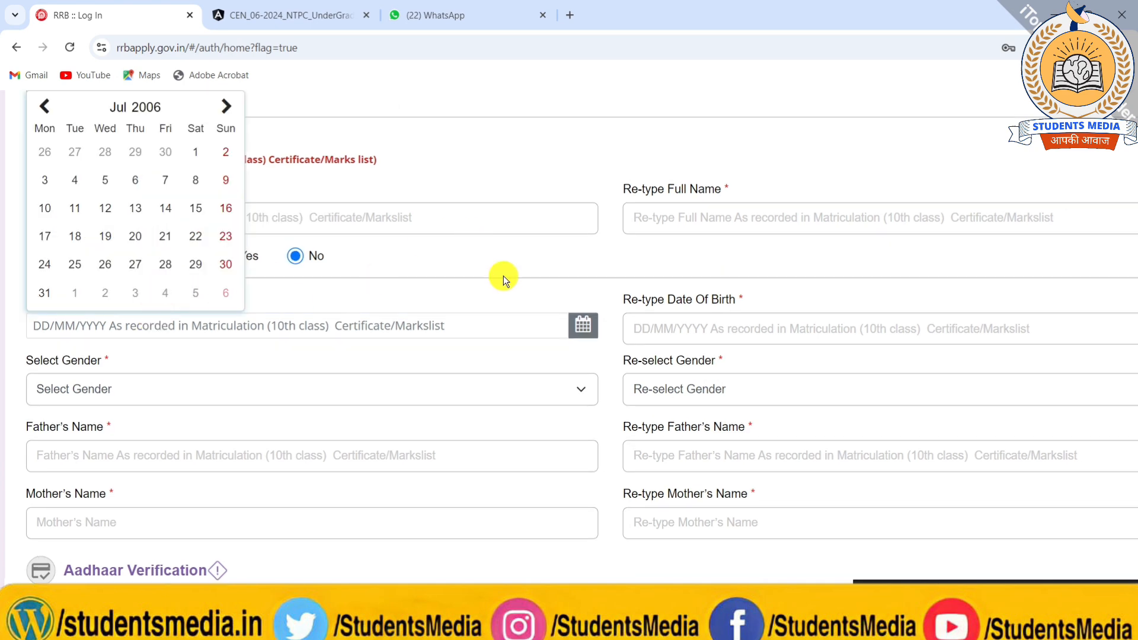
{"action": "left_click", "coordinate": [691, 321]}
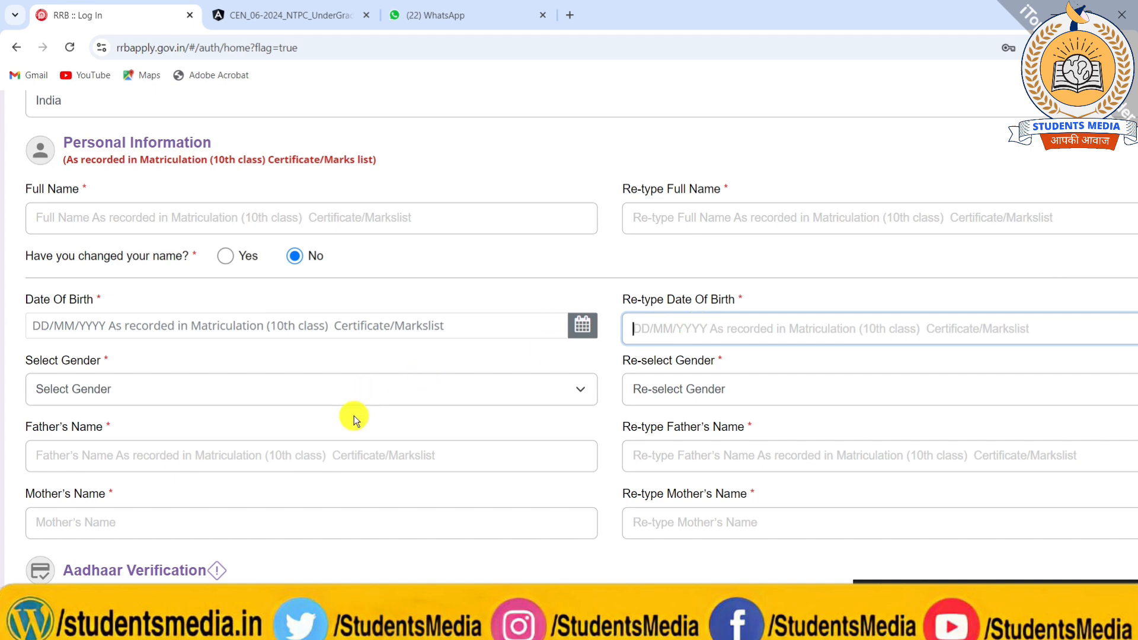
- Set both the gender and its re-selection to Male
{"action": "left_click", "coordinate": [350, 386]}
{"action": "left_click", "coordinate": [212, 435]}
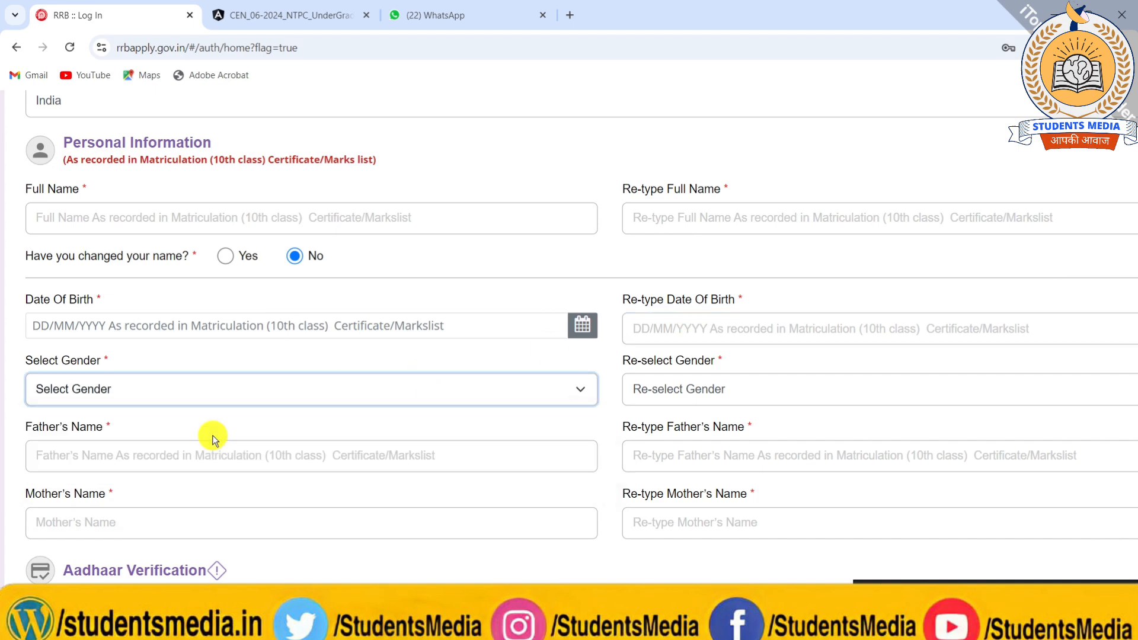
{"action": "left_click", "coordinate": [681, 373]}
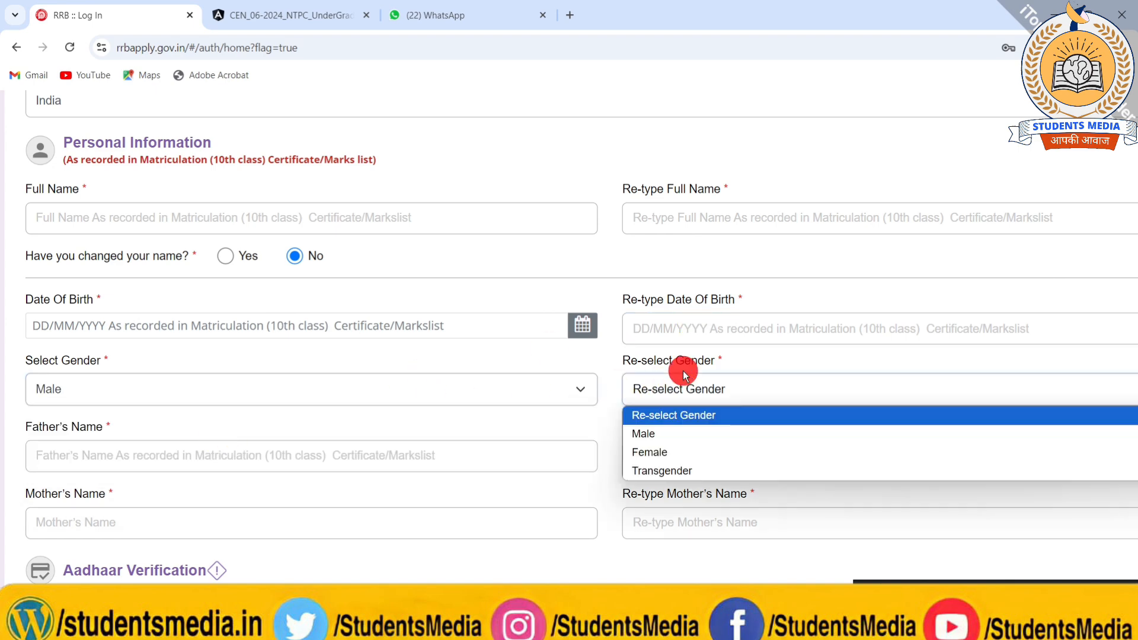
{"action": "left_click", "coordinate": [649, 421]}
- Look over the form's remaining sections: parents' names, Aadhaar verification, contact details with OTPs, password creation and captcha
{"action": "scroll", "coordinate": [438, 401], "scroll_direction": "down", "scroll_amount": 2}
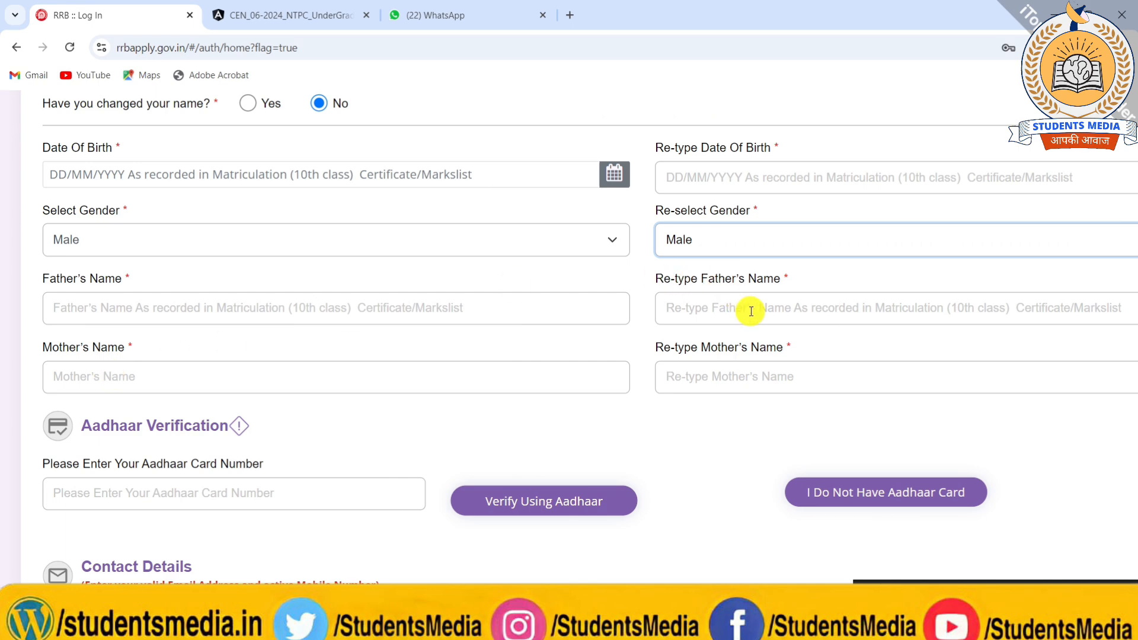
{"action": "left_click", "coordinate": [705, 372]}
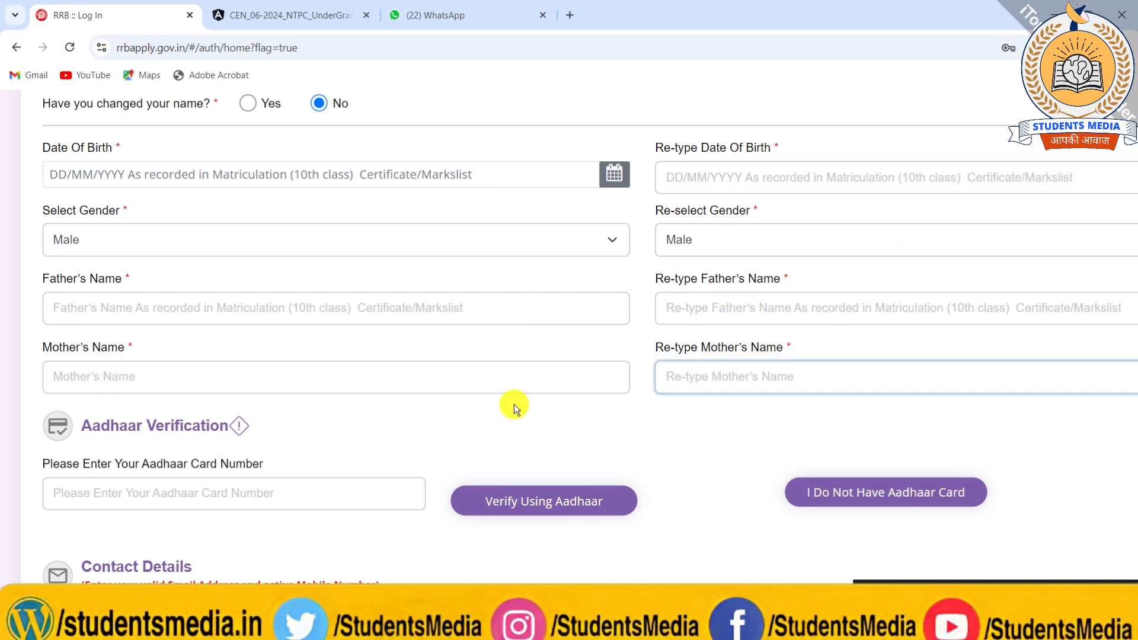
{"action": "scroll", "coordinate": [514, 404], "scroll_direction": "down", "scroll_amount": 3}
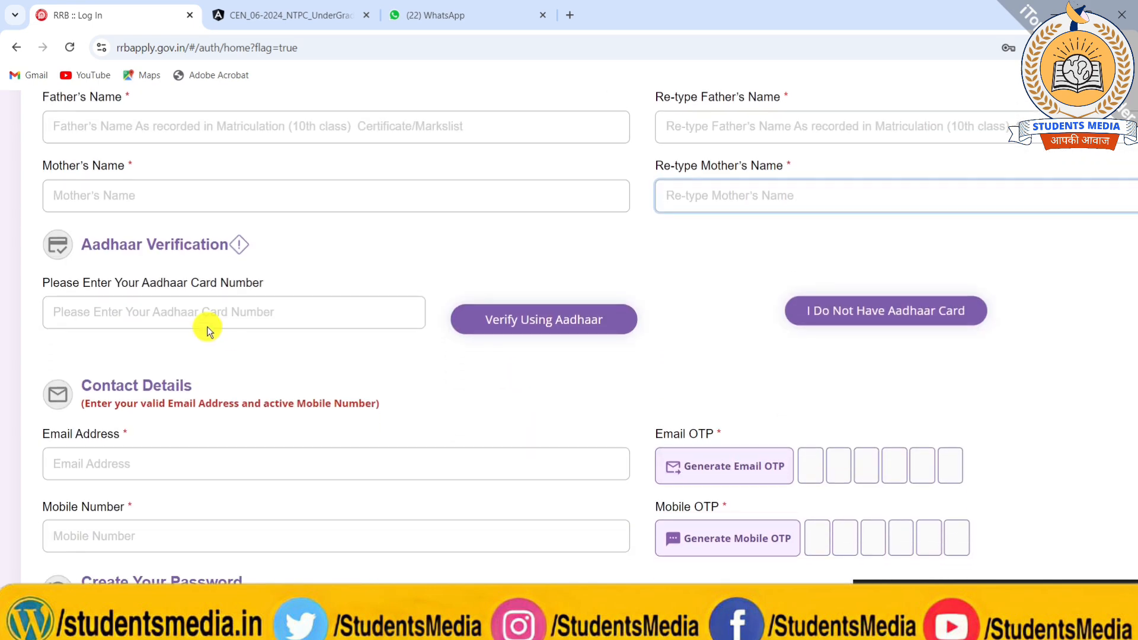
{"action": "left_click", "coordinate": [134, 306]}
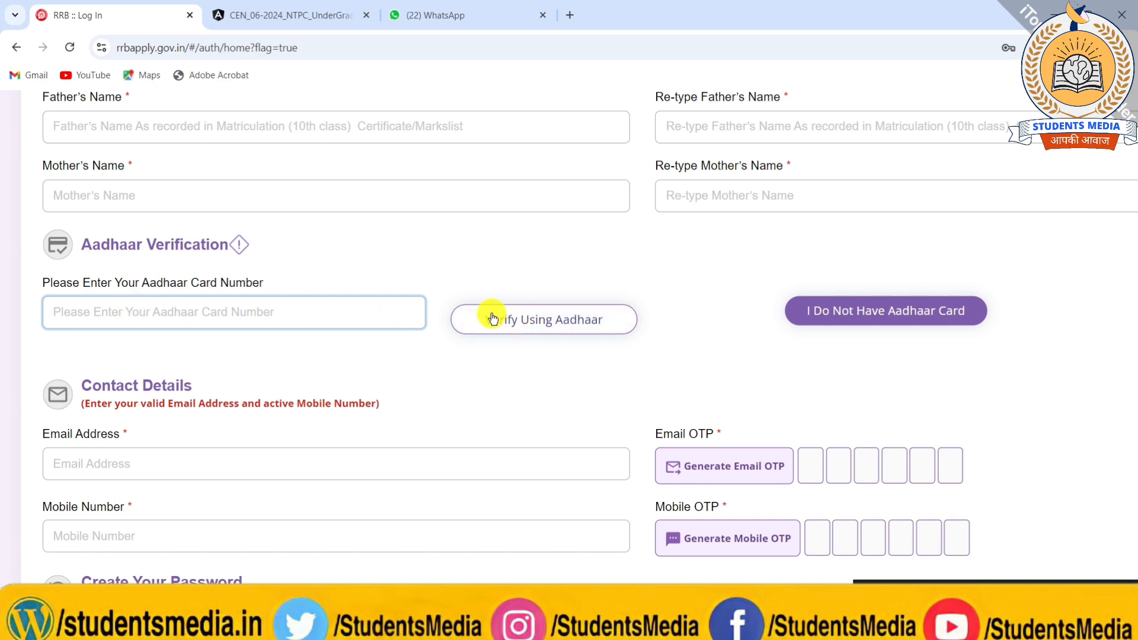
{"action": "scroll", "coordinate": [492, 317], "scroll_direction": "down", "scroll_amount": 3}
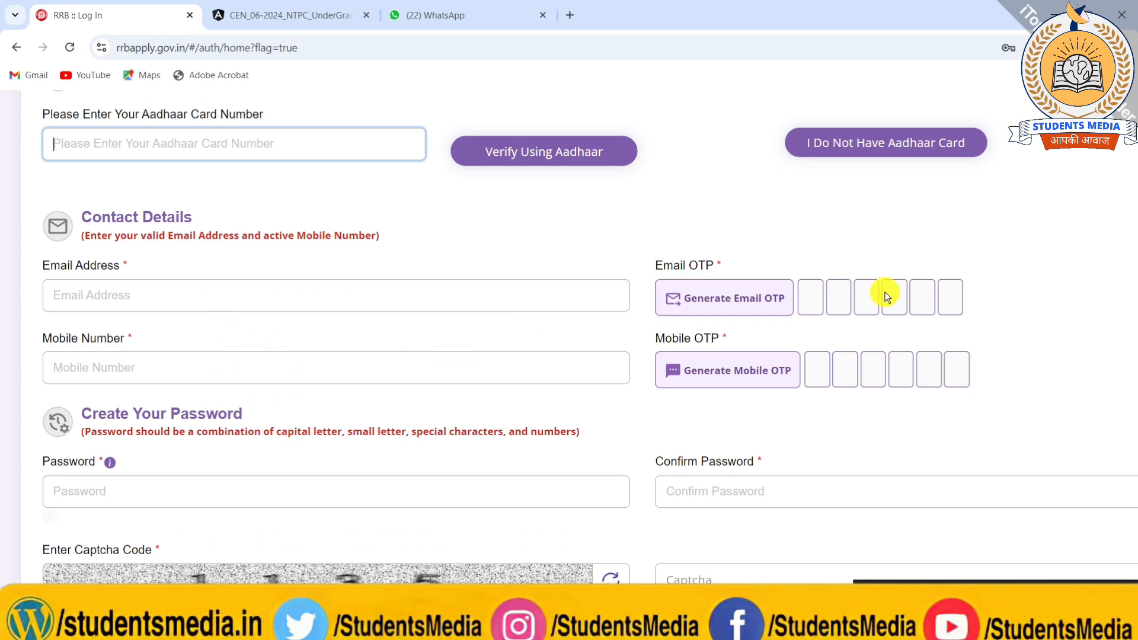
{"action": "scroll", "coordinate": [635, 361], "scroll_direction": "down", "scroll_amount": 2}
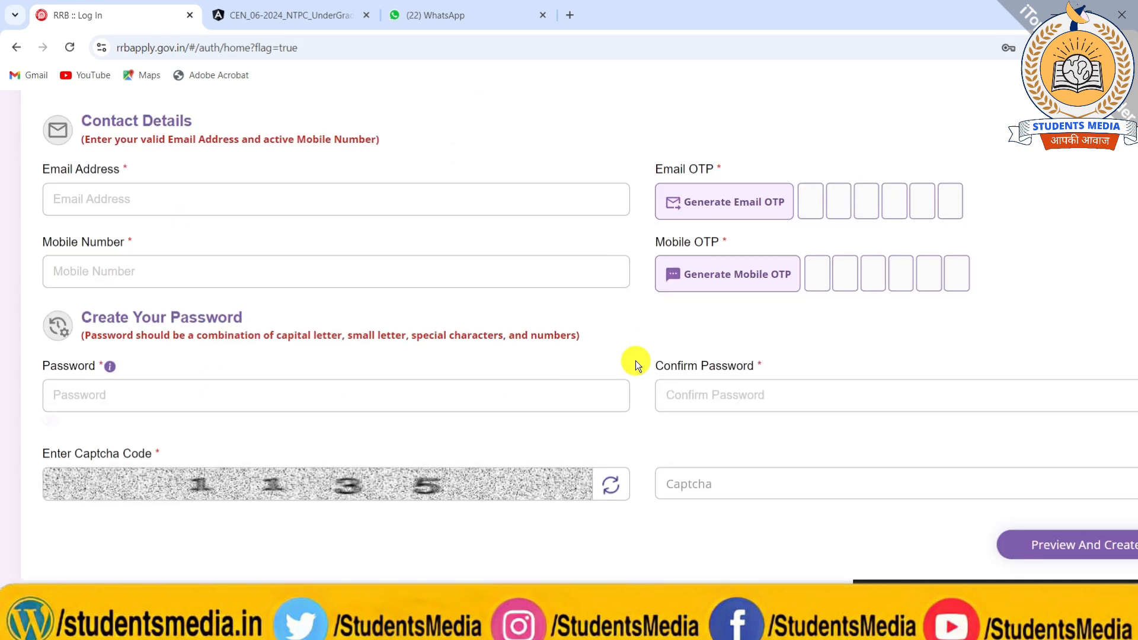
{"action": "scroll", "coordinate": [472, 372], "scroll_direction": "down", "scroll_amount": 2}
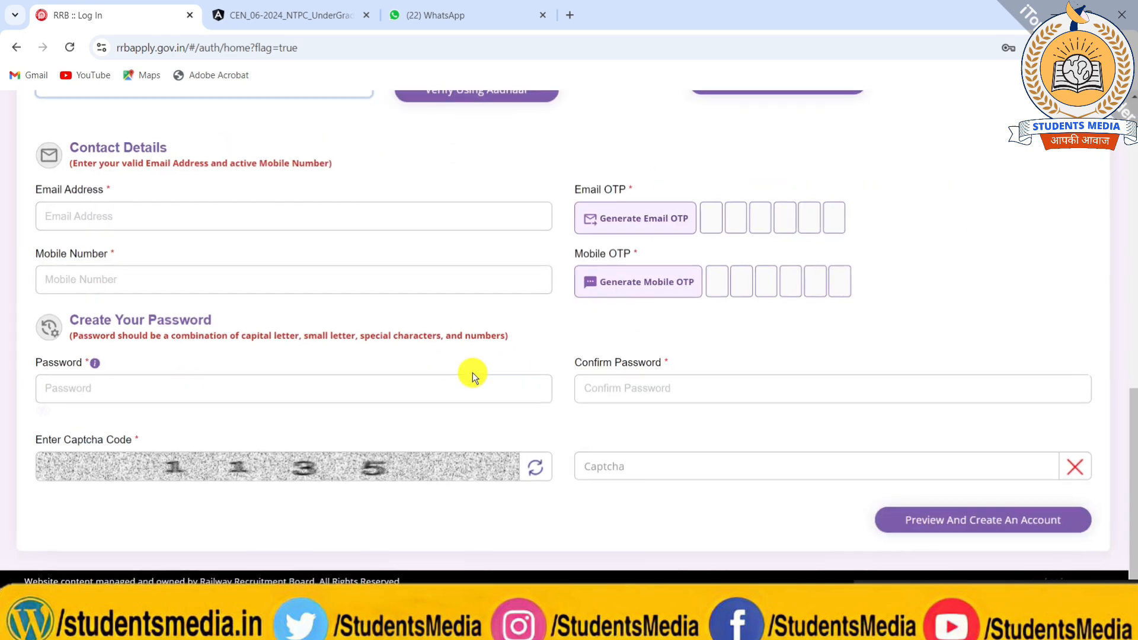
{"action": "left_click", "coordinate": [351, 392]}
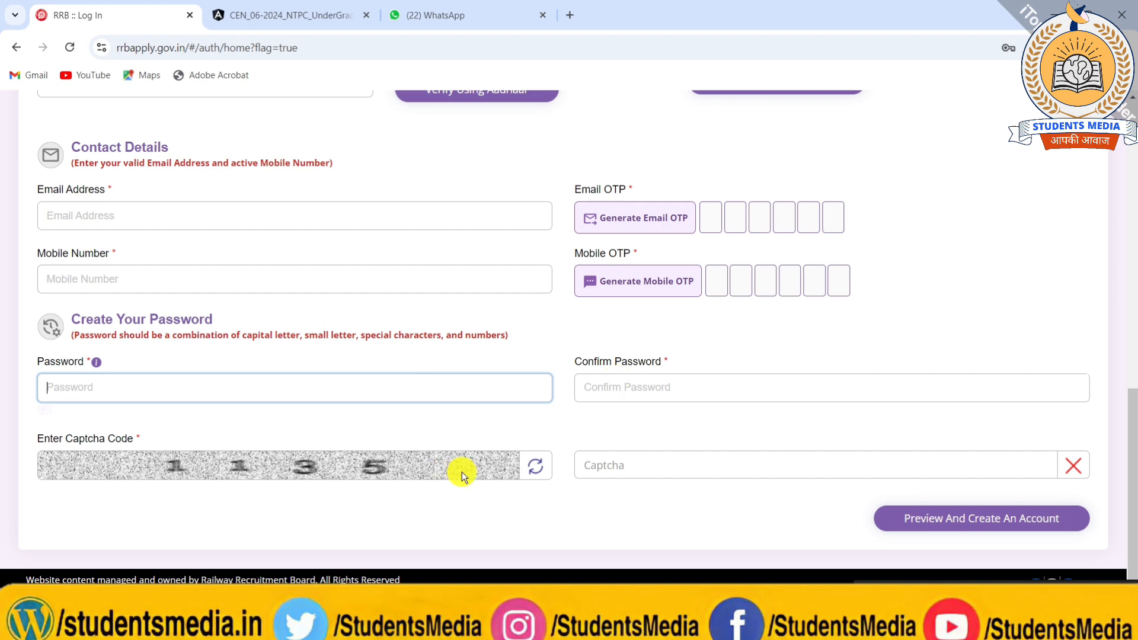
{"action": "left_click", "coordinate": [639, 461]}
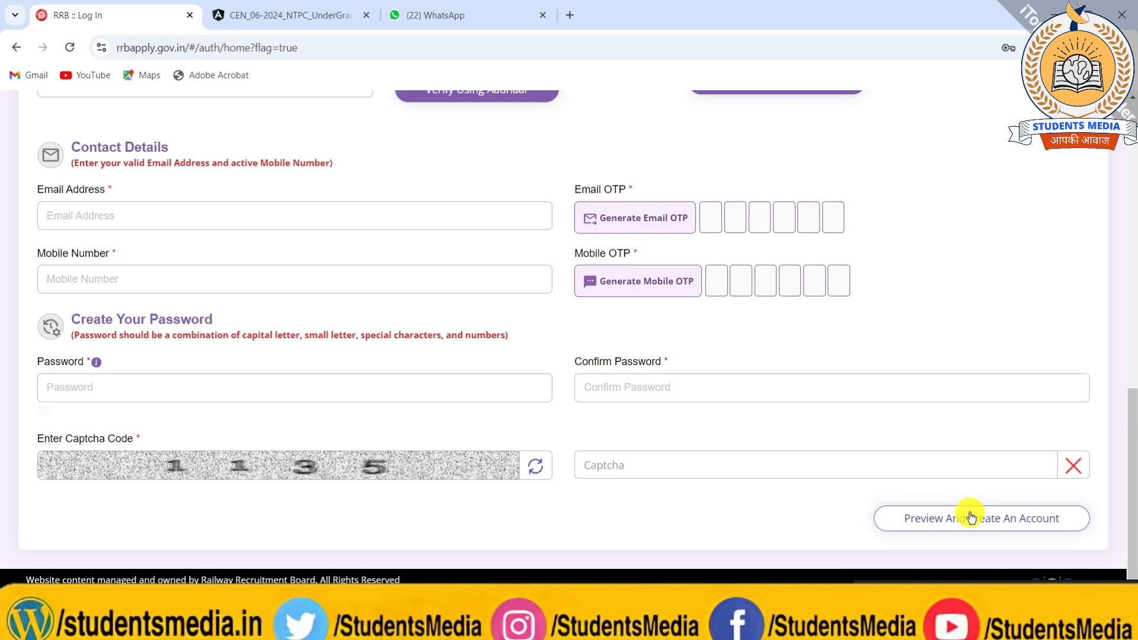
- Go from the account creation form to the login page for existing accounts and sign in to the candidate account
{"action": "scroll", "coordinate": [969, 516], "scroll_direction": "up", "scroll_amount": 15}
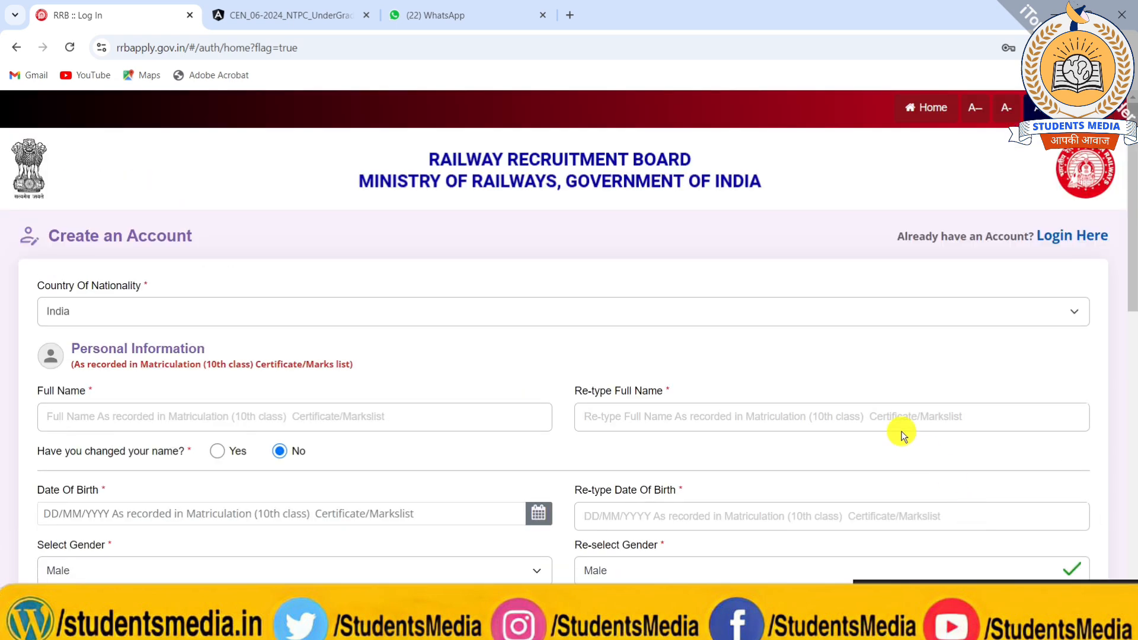
{"action": "scroll", "coordinate": [804, 396], "scroll_direction": "down", "scroll_amount": 3}
{"action": "scroll", "coordinate": [803, 394], "scroll_direction": "up", "scroll_amount": 3}
{"action": "left_click", "coordinate": [1061, 237]}
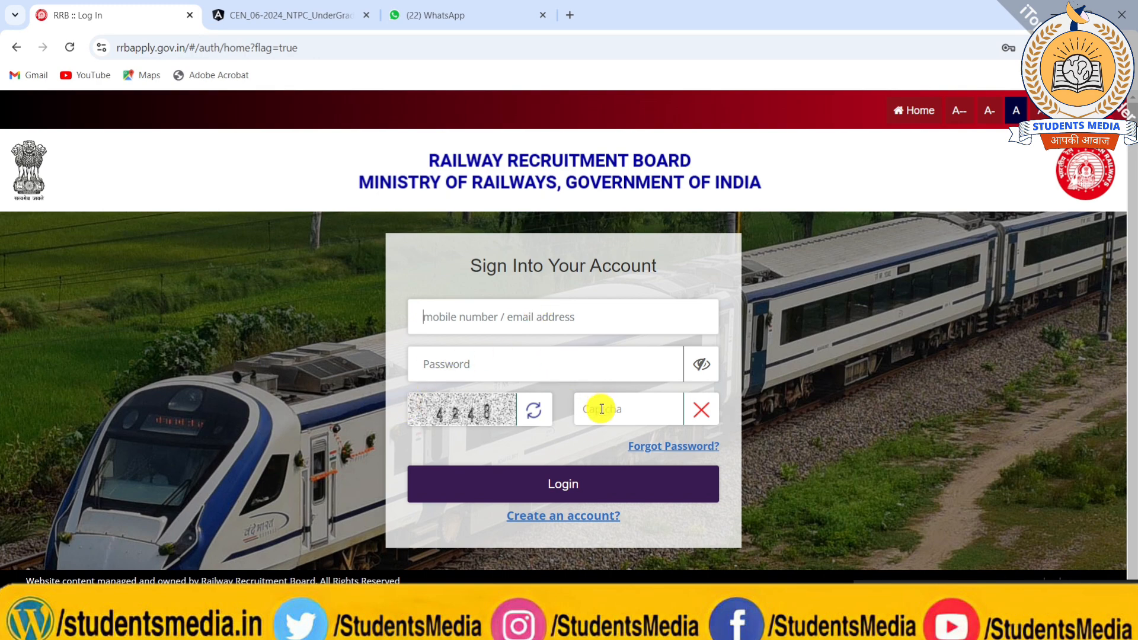
{"action": "left_click", "coordinate": [593, 480]}
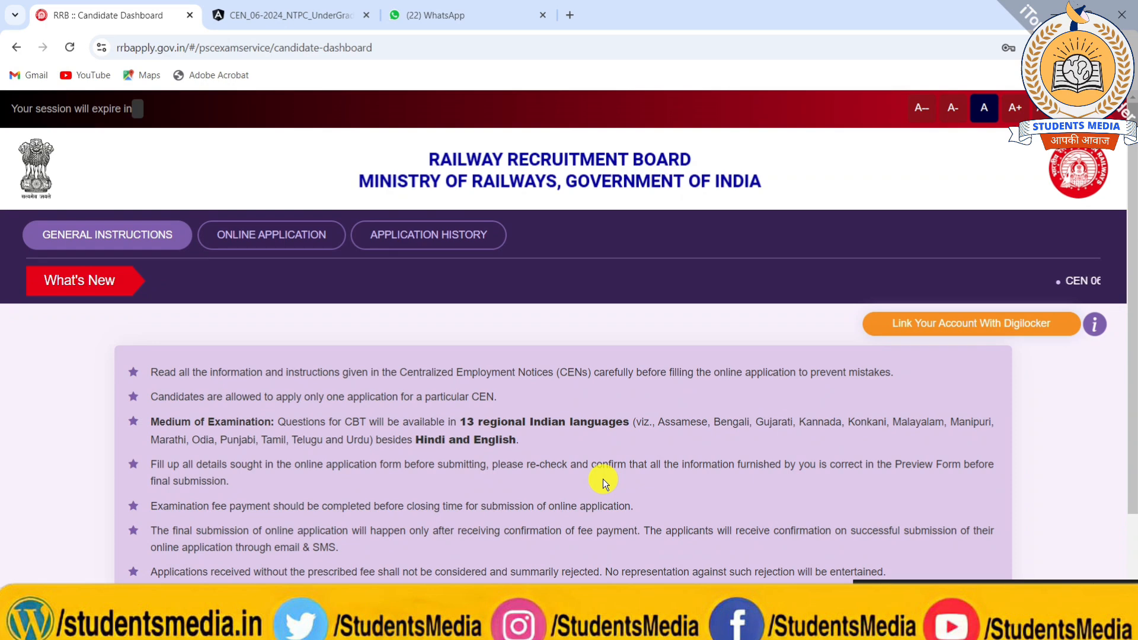
- Go through the general instructions on the candidate dashboard and open the online application section
{"action": "scroll", "coordinate": [603, 479], "scroll_direction": "down", "scroll_amount": 1}
{"action": "scroll", "coordinate": [603, 479], "scroll_direction": "down", "scroll_amount": 1}
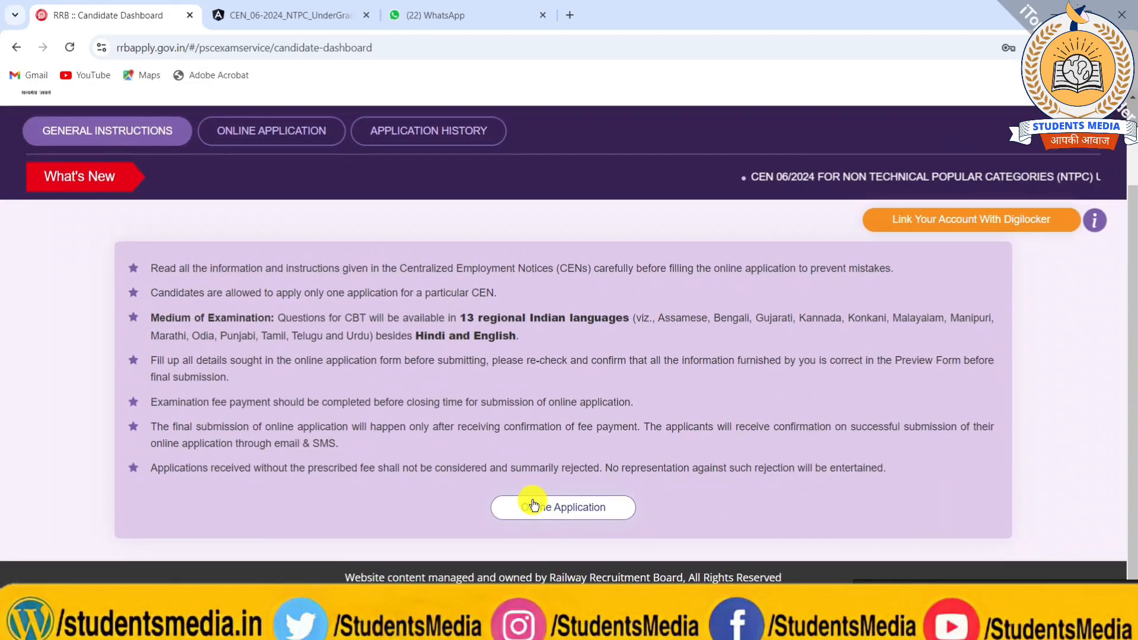
{"action": "left_click", "coordinate": [535, 505]}
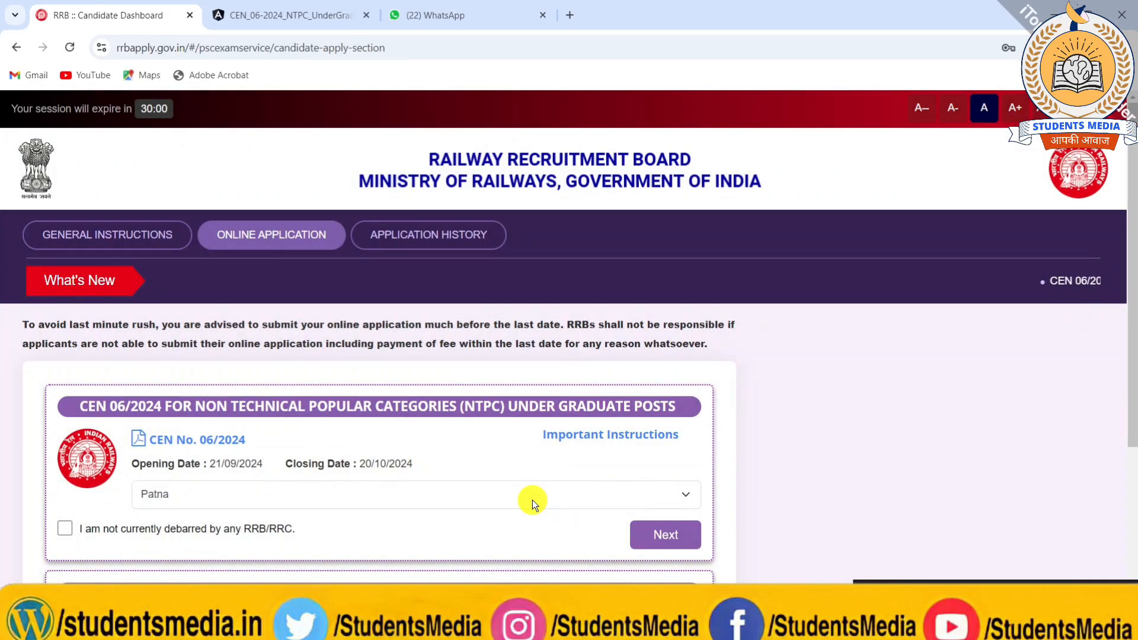
- Choose Patna as the RRB to apply to for the CEN 06/2024 NTPC Under Graduate posts
{"action": "scroll", "coordinate": [532, 499], "scroll_direction": "down", "scroll_amount": 2}
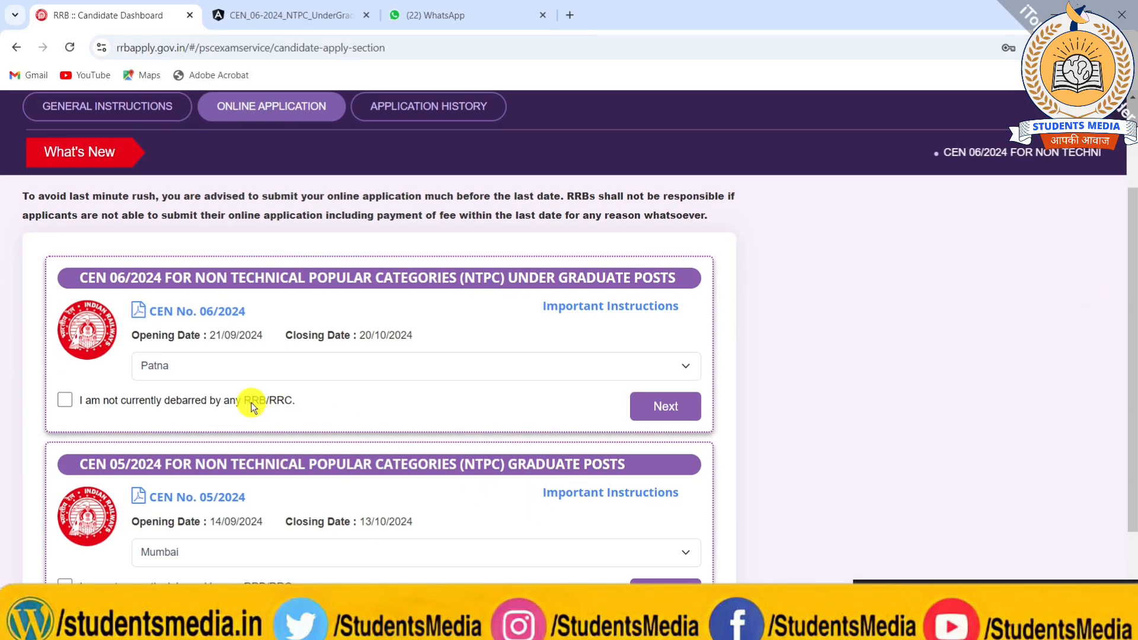
{"action": "scroll", "coordinate": [252, 407], "scroll_direction": "left", "scroll_amount": 2}
{"action": "scroll", "coordinate": [251, 407], "scroll_direction": "up", "scroll_amount": 1}
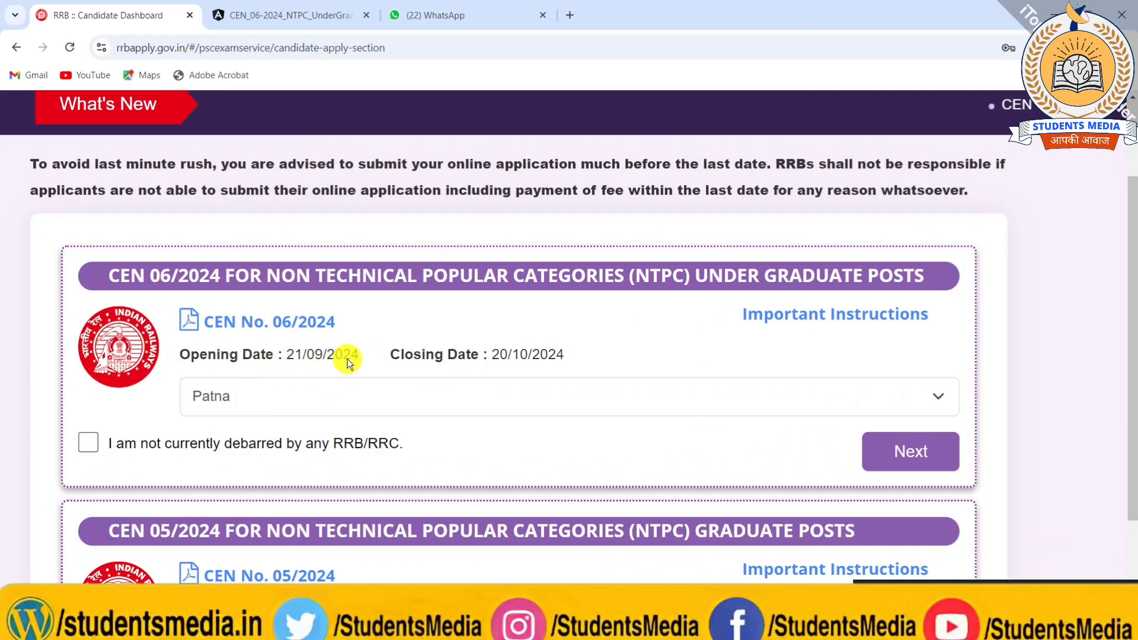
{"action": "scroll", "coordinate": [346, 358], "scroll_direction": "up", "scroll_amount": 1}
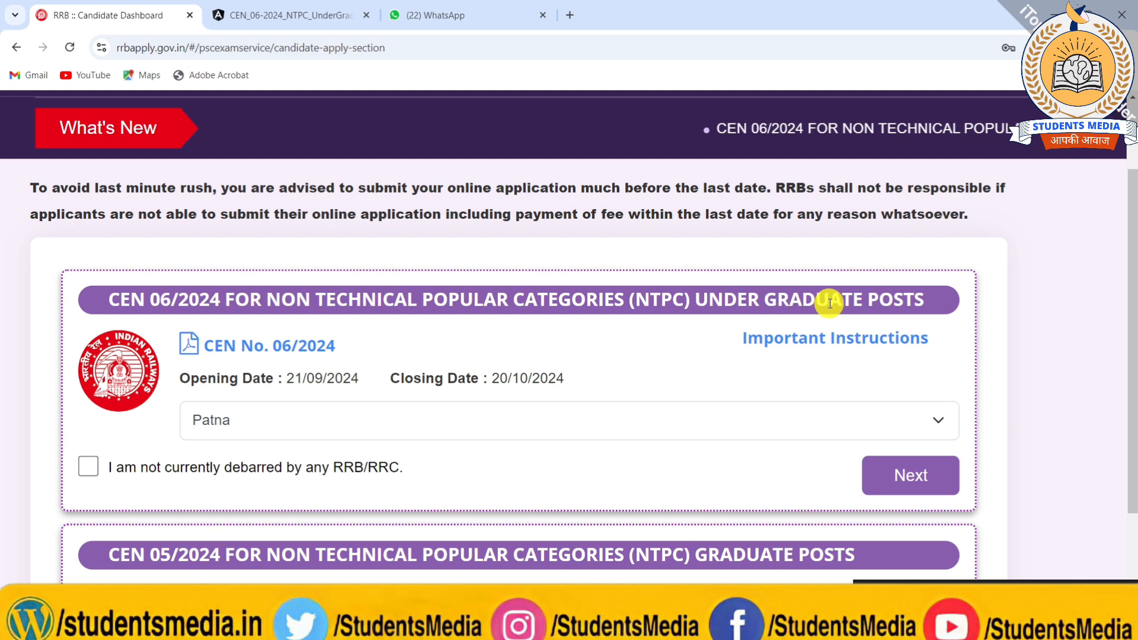
{"action": "scroll", "coordinate": [749, 451], "scroll_direction": "down", "scroll_amount": 1}
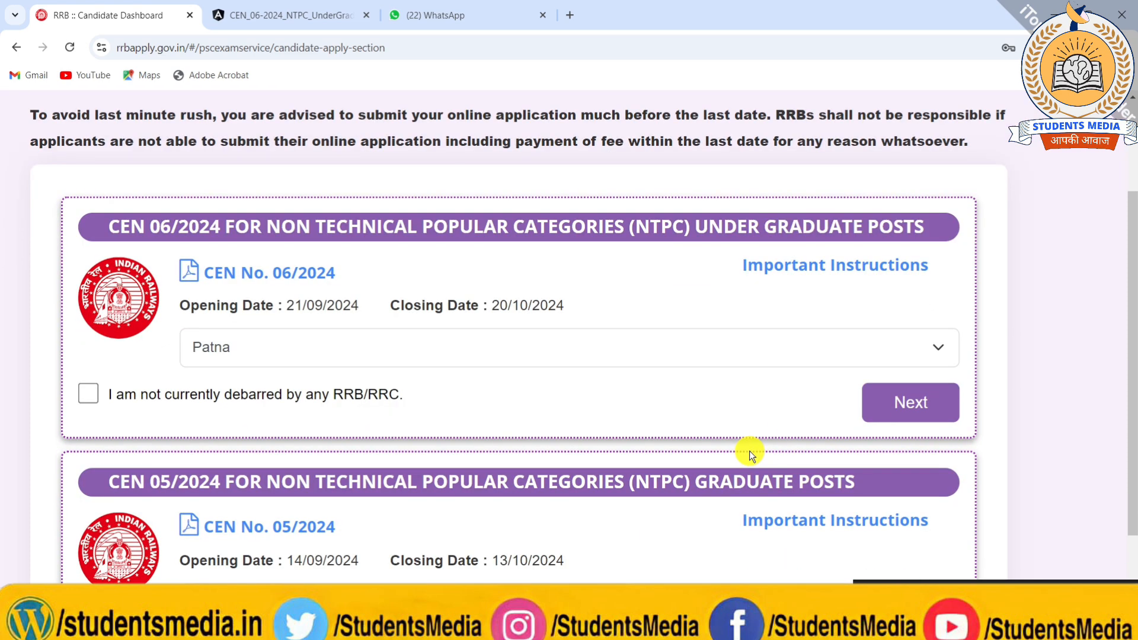
{"action": "left_click", "coordinate": [679, 339]}
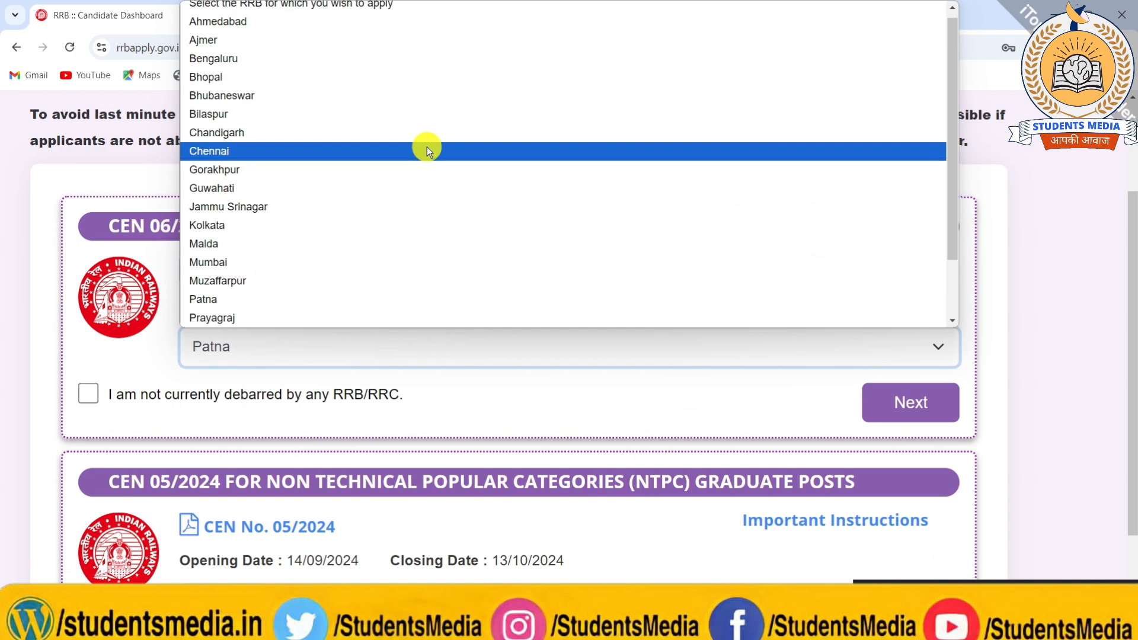
{"action": "scroll", "coordinate": [427, 147], "scroll_direction": "down", "scroll_amount": 2}
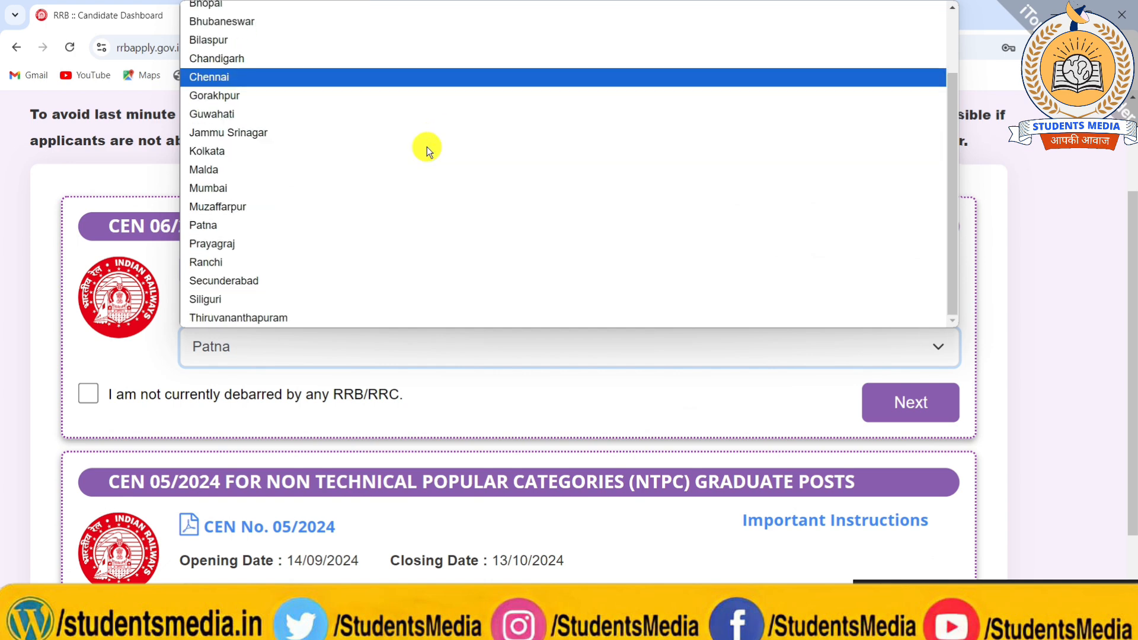
{"action": "left_click", "coordinate": [282, 226]}
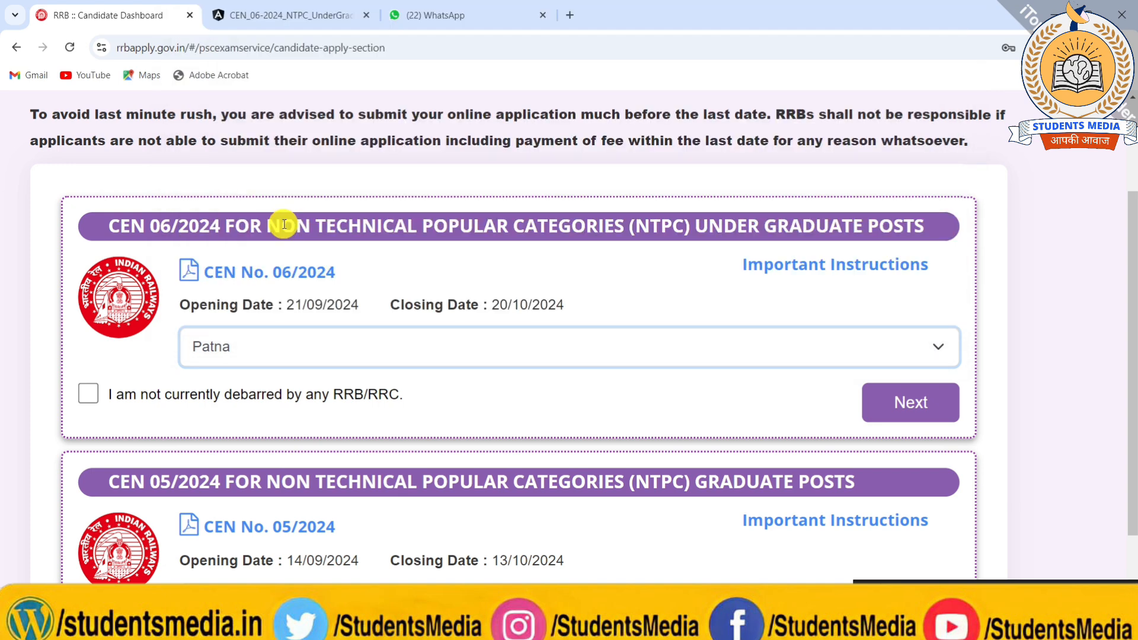
- Declare not being debarred by any RRB/RRC, proceed to the CEN 06/2024 application form and dismiss the saved-data notice
{"action": "key", "text": "ctrl+minus"}
{"action": "key", "text": "ctrl+minus"}
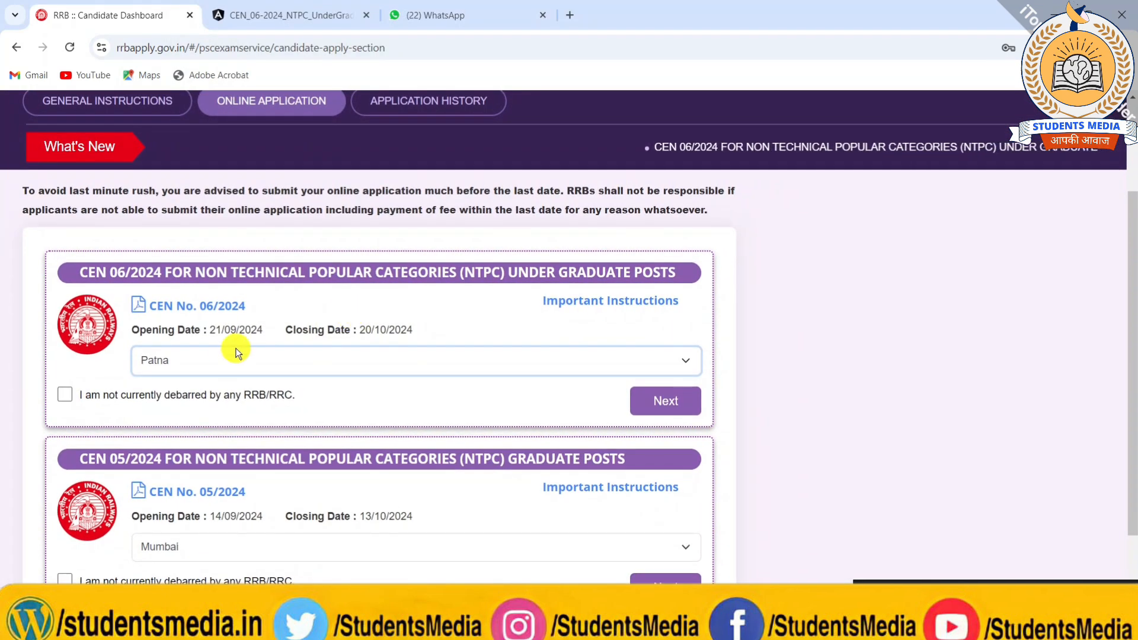
{"action": "left_click", "coordinate": [56, 390]}
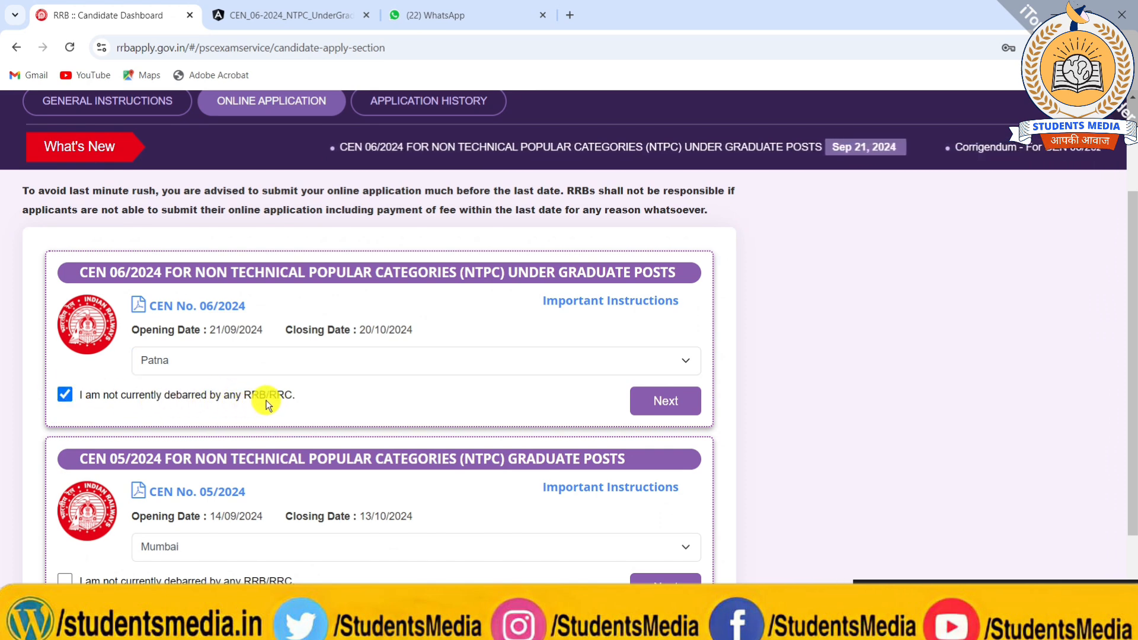
{"action": "left_click", "coordinate": [666, 394]}
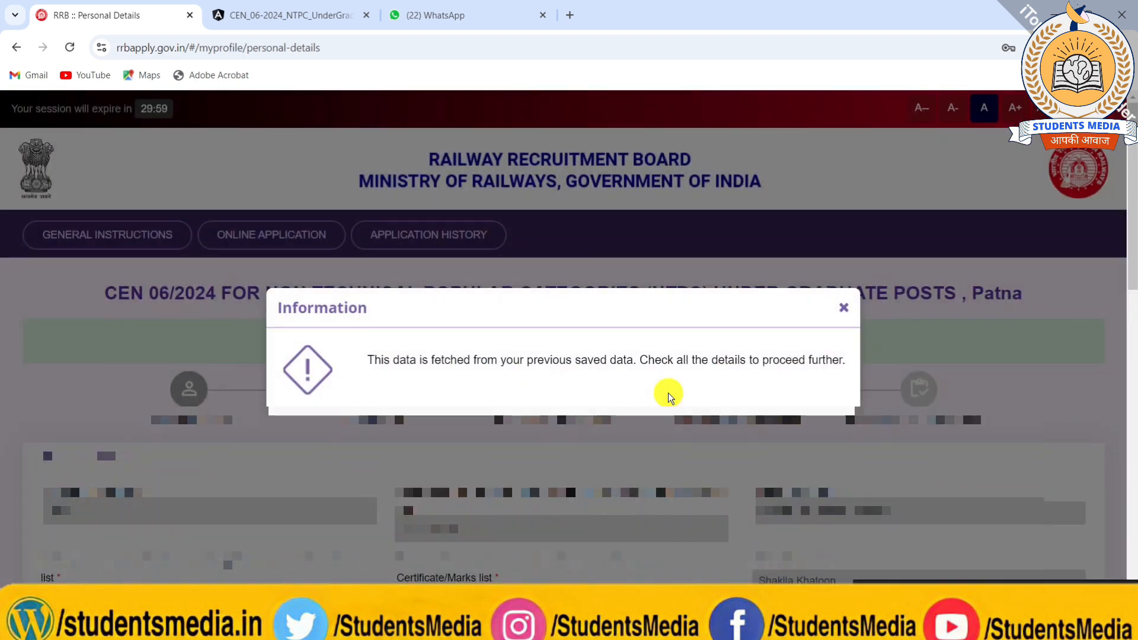
{"action": "left_click", "coordinate": [842, 305]}
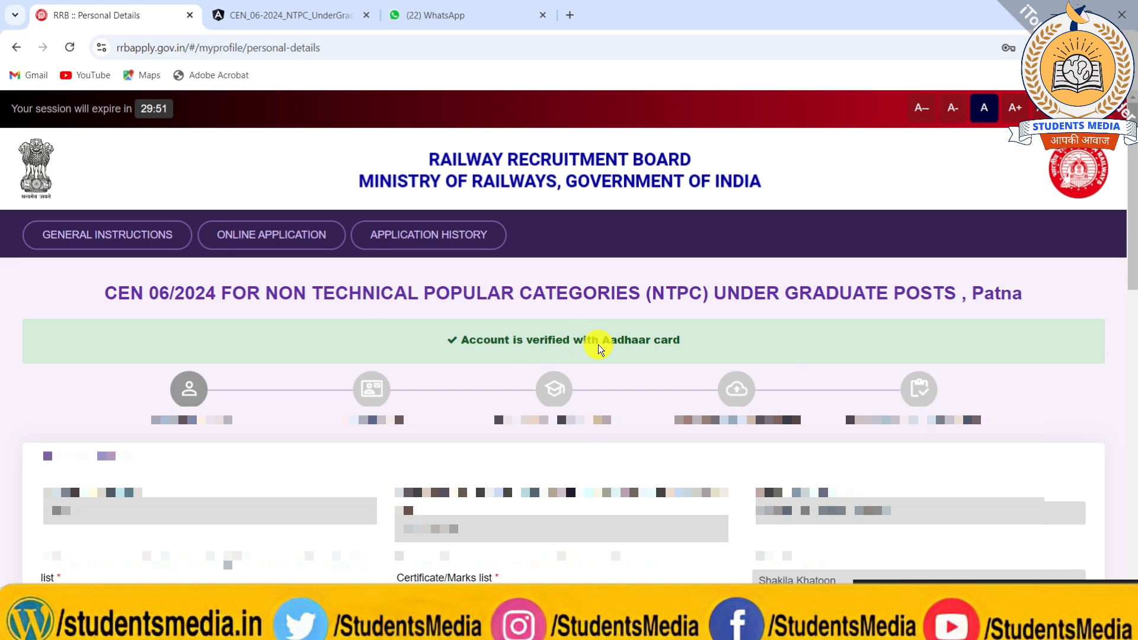
- Review the prefilled personal details, including marital status, religion and exam language, and the community and postal address sections
{"action": "scroll", "coordinate": [558, 449], "scroll_direction": "down", "scroll_amount": 2}
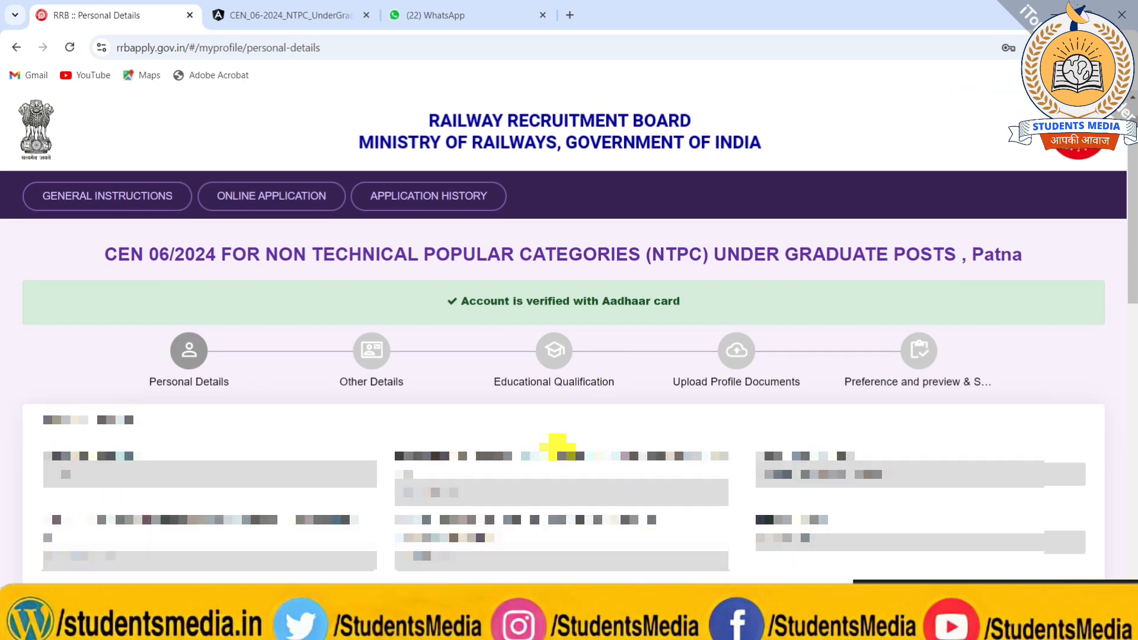
{"action": "scroll", "coordinate": [557, 446], "scroll_direction": "down", "scroll_amount": 2}
{"action": "scroll", "coordinate": [558, 449], "scroll_direction": "down", "scroll_amount": 2}
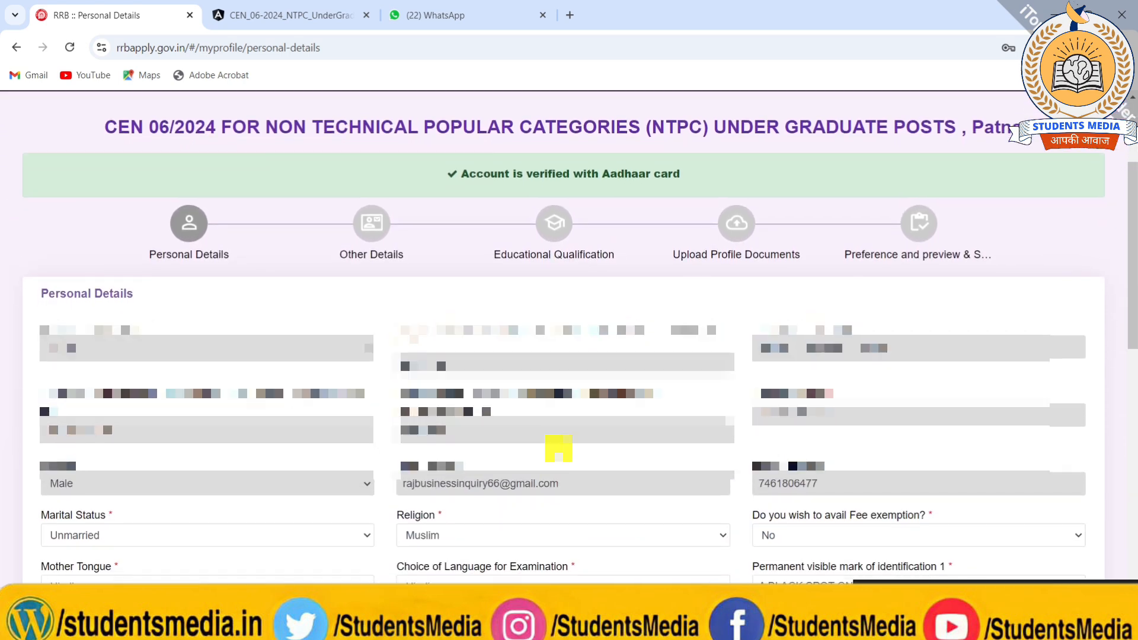
{"action": "scroll", "coordinate": [558, 449], "scroll_direction": "down", "scroll_amount": 1}
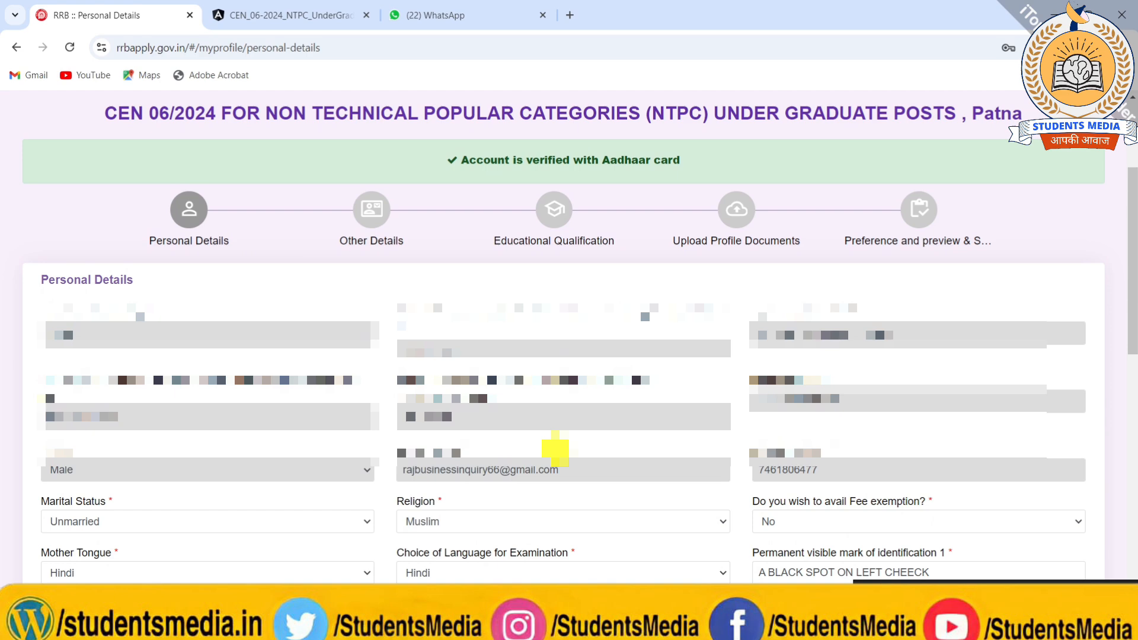
{"action": "scroll", "coordinate": [557, 450], "scroll_direction": "down", "scroll_amount": 8}
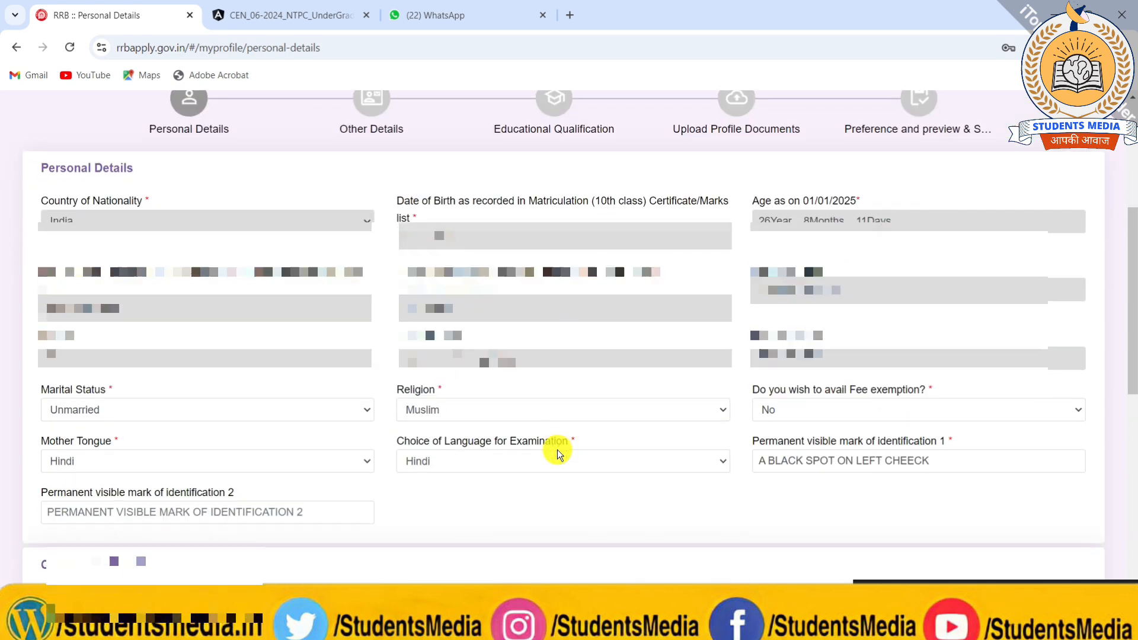
{"action": "scroll", "coordinate": [557, 453], "scroll_direction": "down", "scroll_amount": 2}
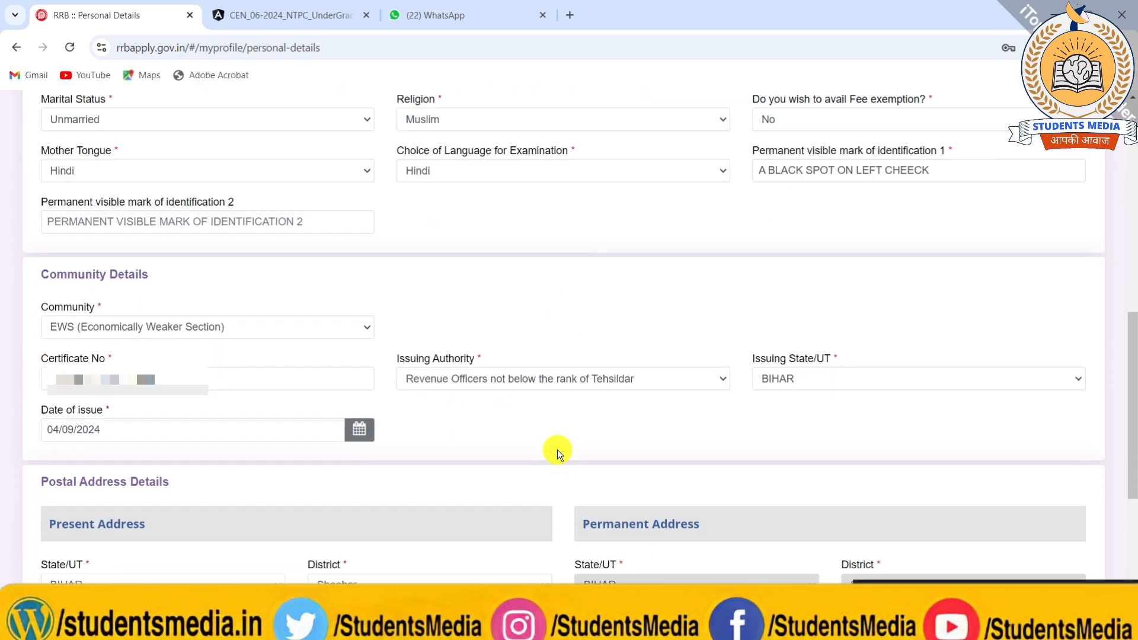
{"action": "left_click", "coordinate": [305, 115]}
{"action": "left_click", "coordinate": [305, 115]}
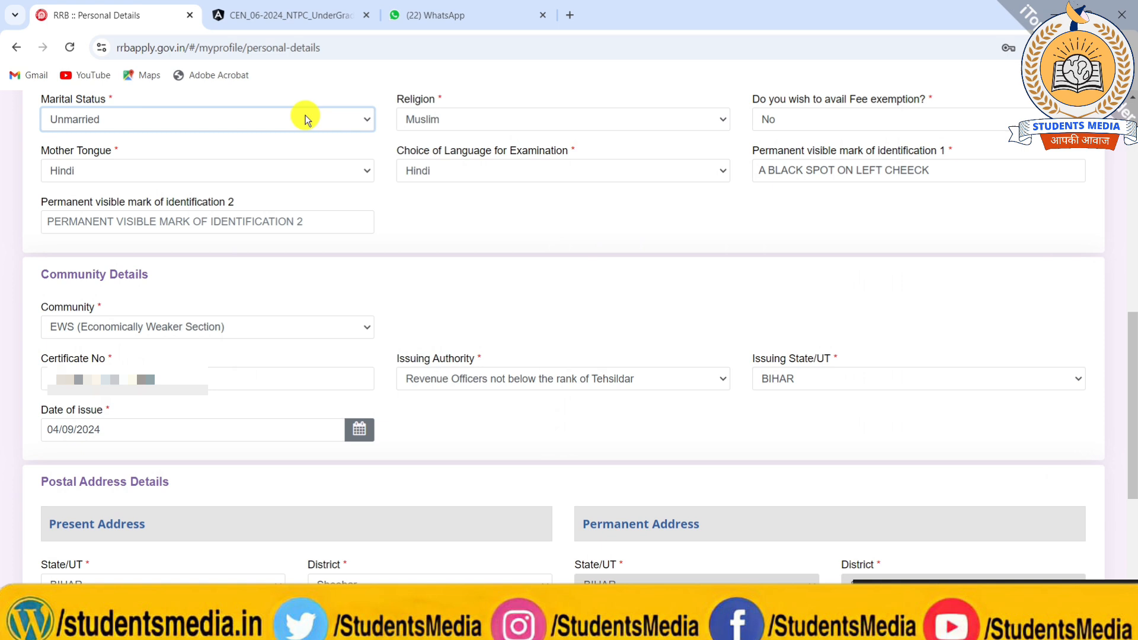
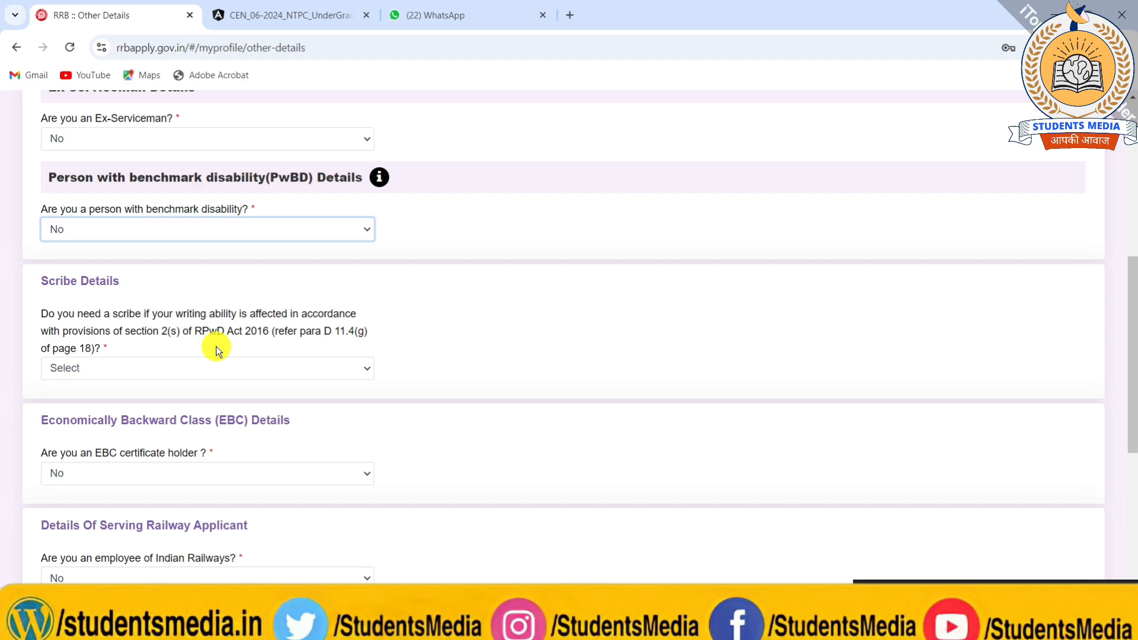
- Try answering Yes to needing a scribe, agree to the scribe qualification notice and view the choices for the scribe's candidacy
{"action": "left_click", "coordinate": [216, 360]}
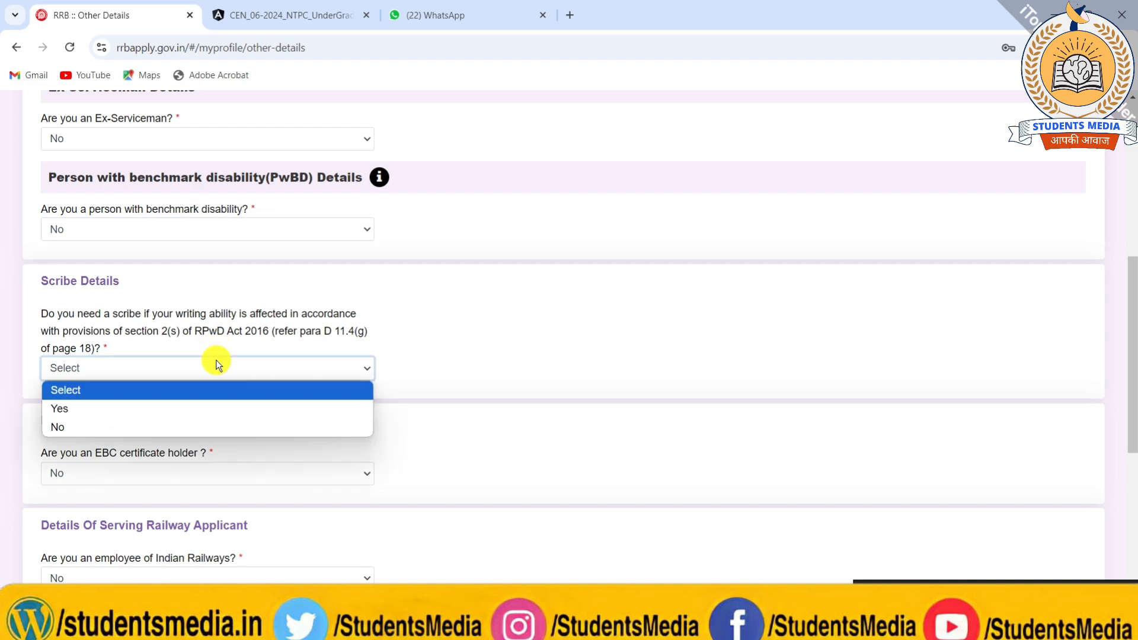
{"action": "left_click", "coordinate": [180, 398]}
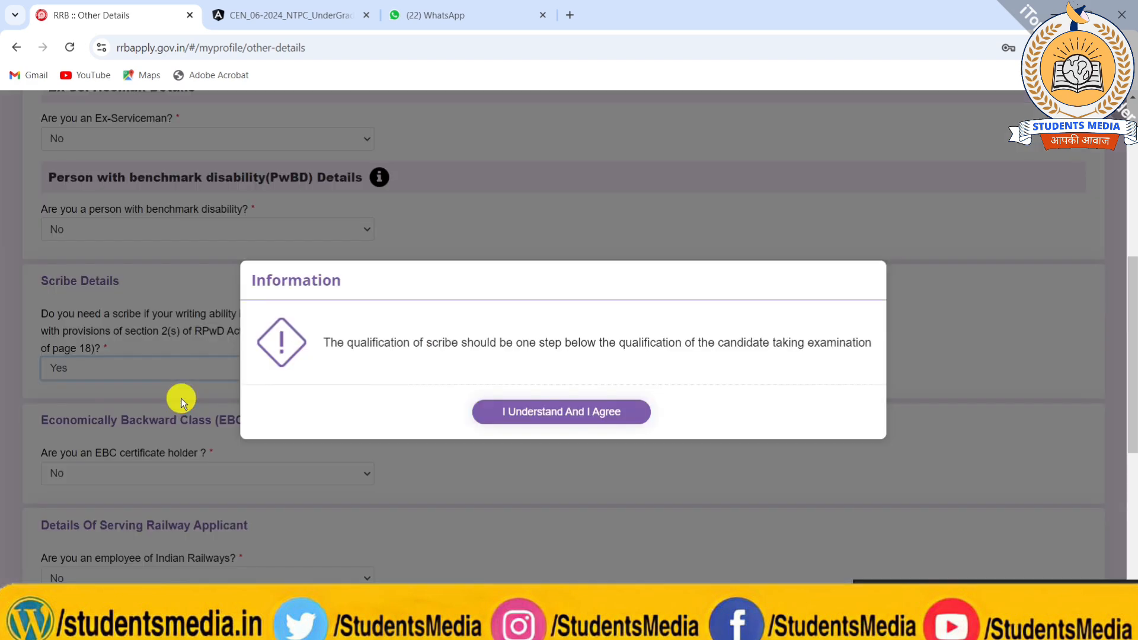
{"action": "left_click", "coordinate": [499, 406]}
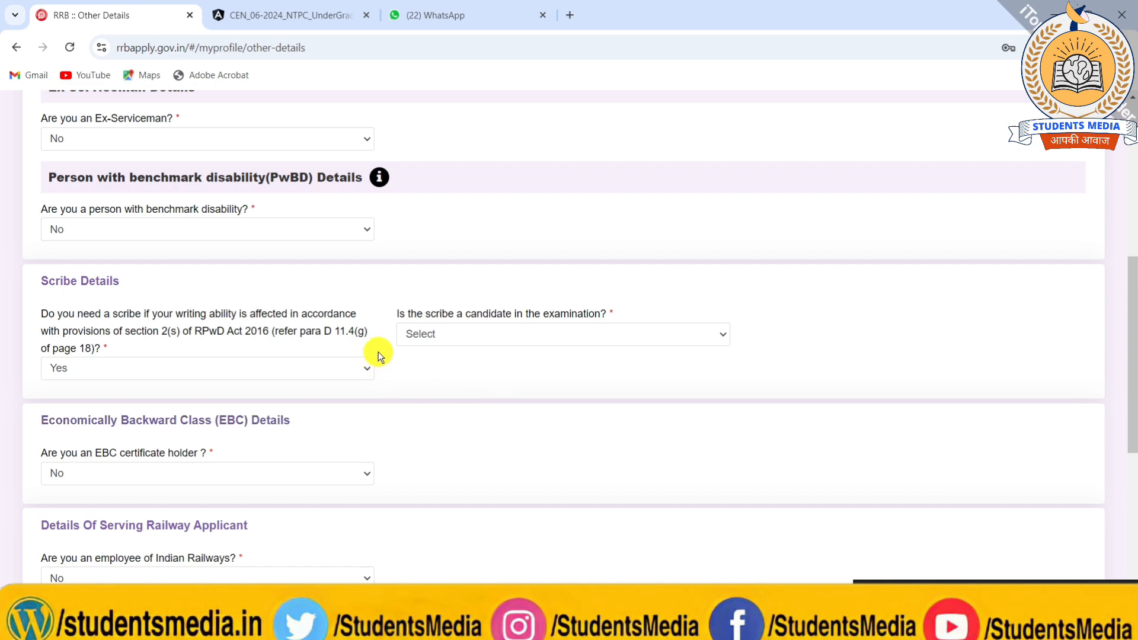
{"action": "left_click", "coordinate": [445, 327]}
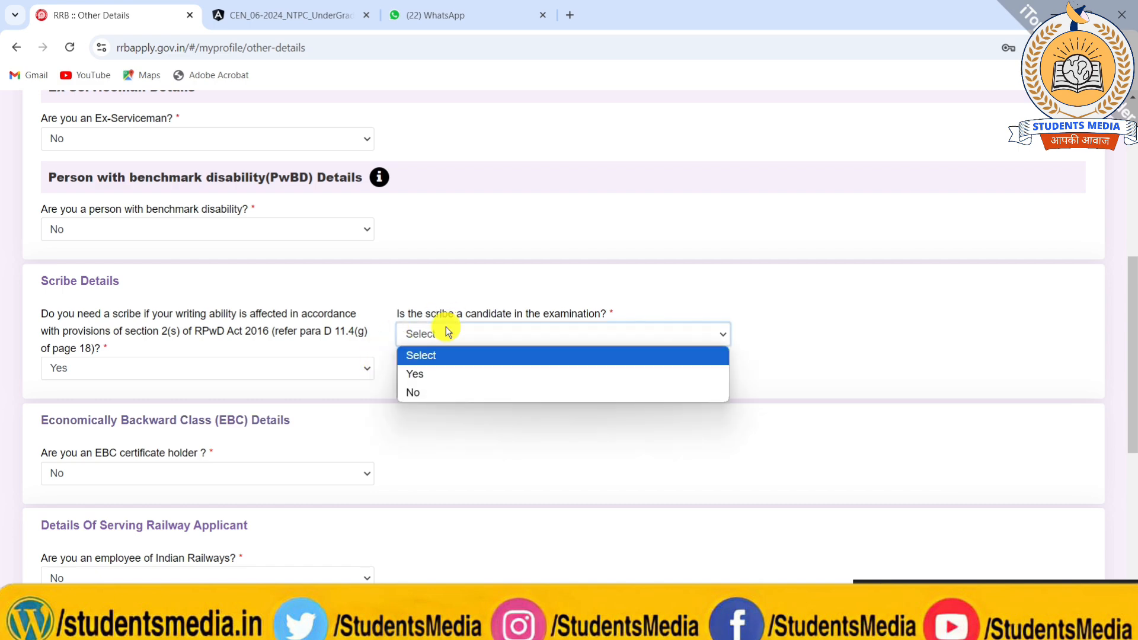
- Set the answer on needing a scribe to No
{"action": "left_click", "coordinate": [308, 368]}
{"action": "left_click", "coordinate": [302, 368]}
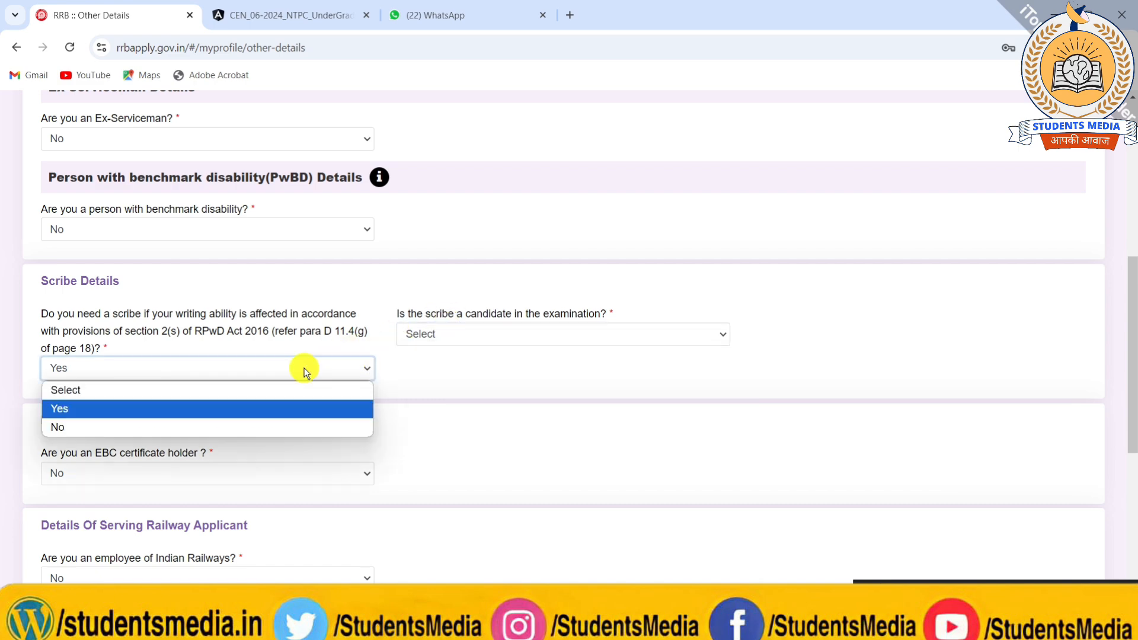
{"action": "left_click", "coordinate": [224, 418]}
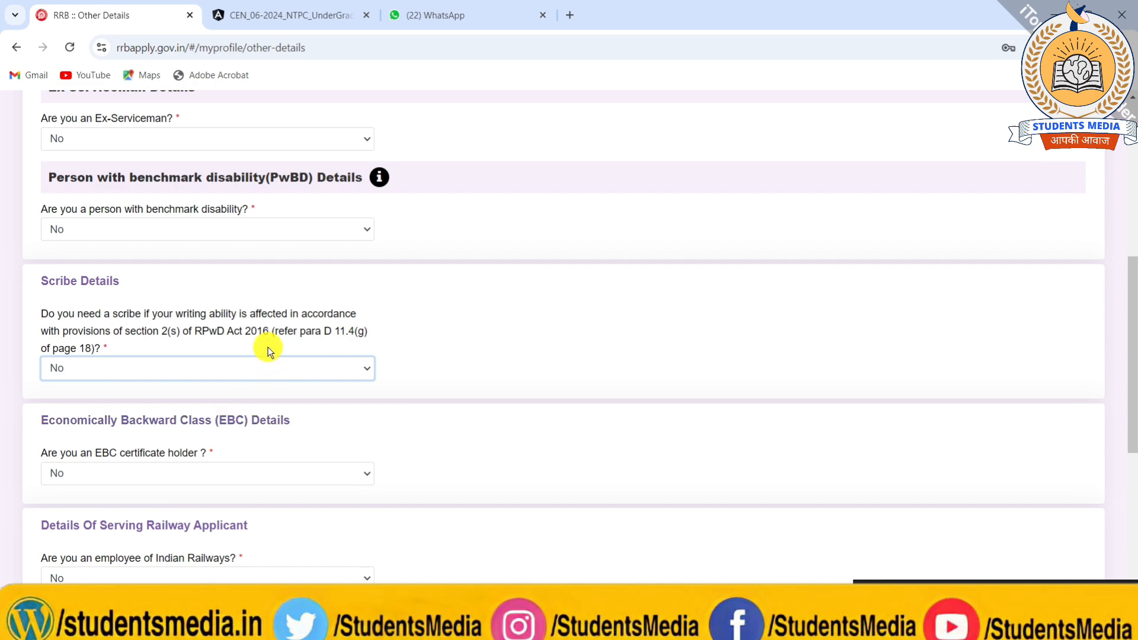
- Try answering Yes to holding an EBC certificate, agree to the notice, and test the fee concession with Yes and No
{"action": "scroll", "coordinate": [267, 350], "scroll_direction": "down", "scroll_amount": 2}
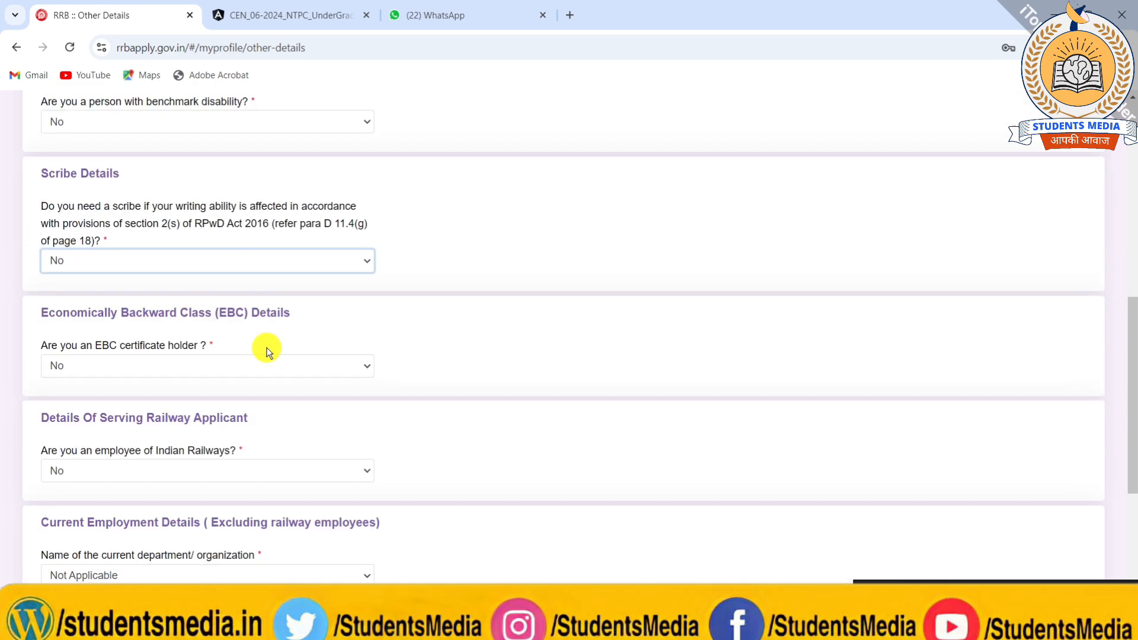
{"action": "left_click", "coordinate": [186, 359]}
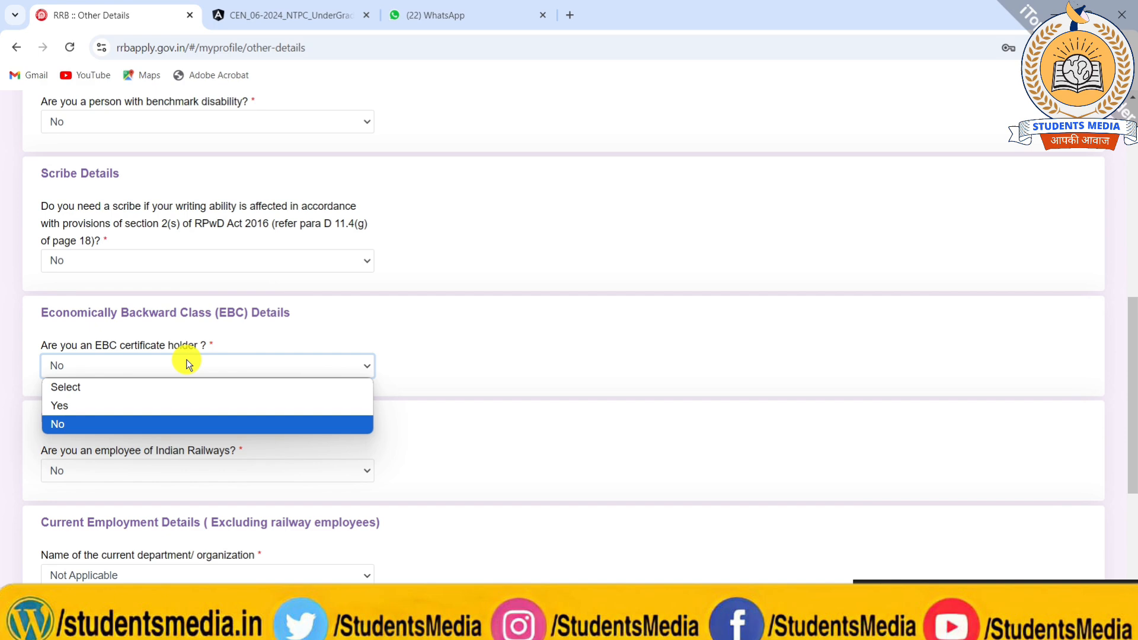
{"action": "left_click", "coordinate": [144, 408]}
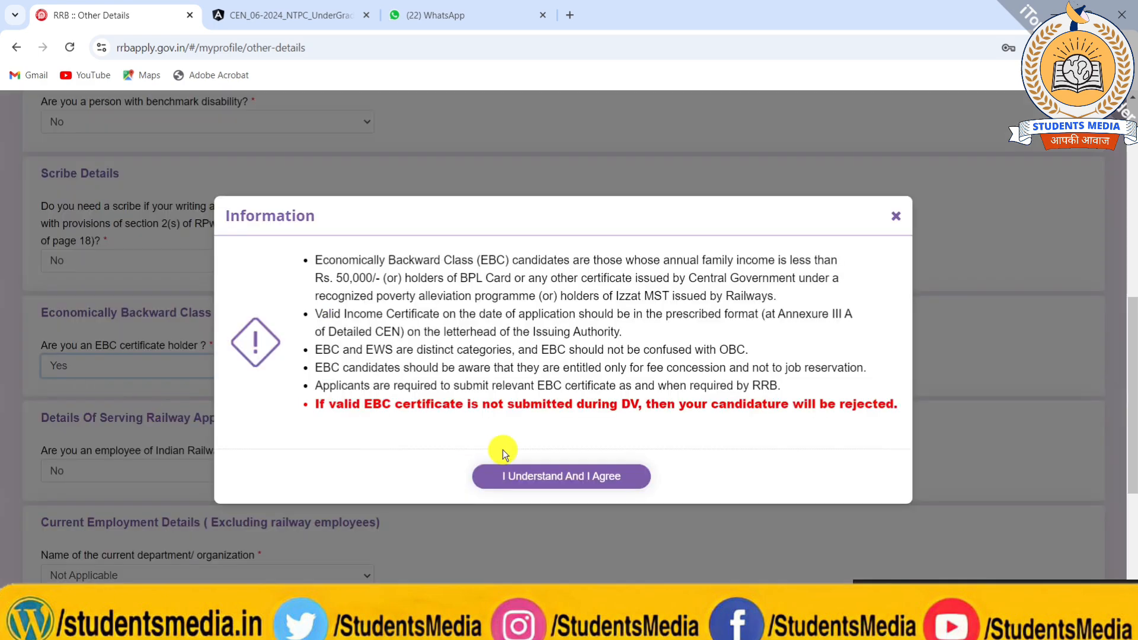
{"action": "left_click", "coordinate": [506, 474]}
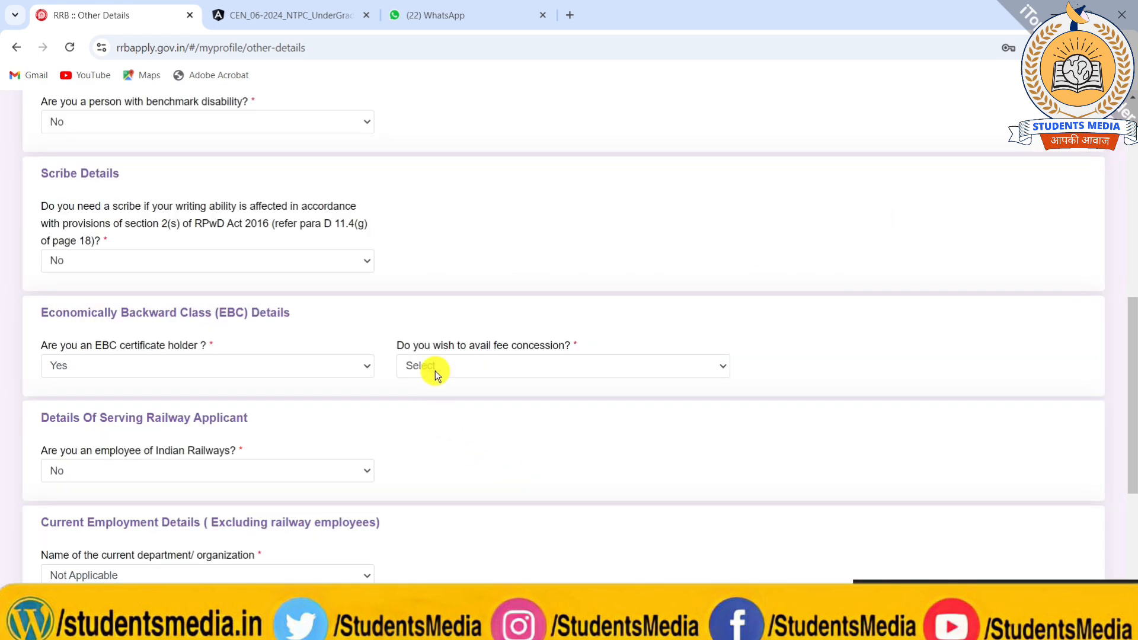
{"action": "left_click", "coordinate": [436, 364]}
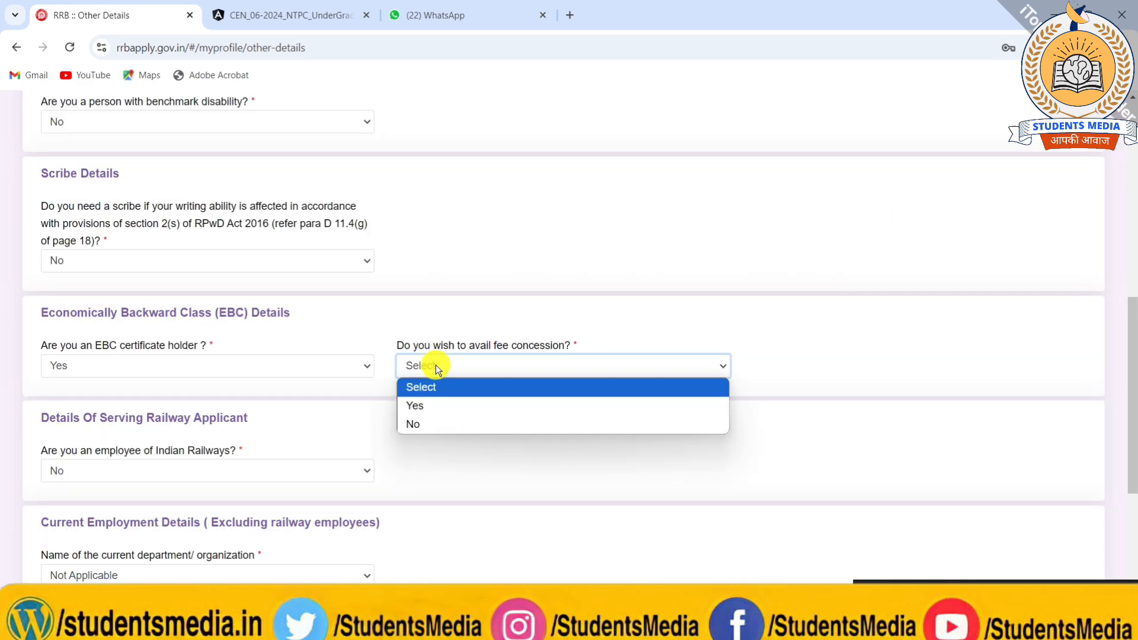
{"action": "left_click", "coordinate": [422, 406]}
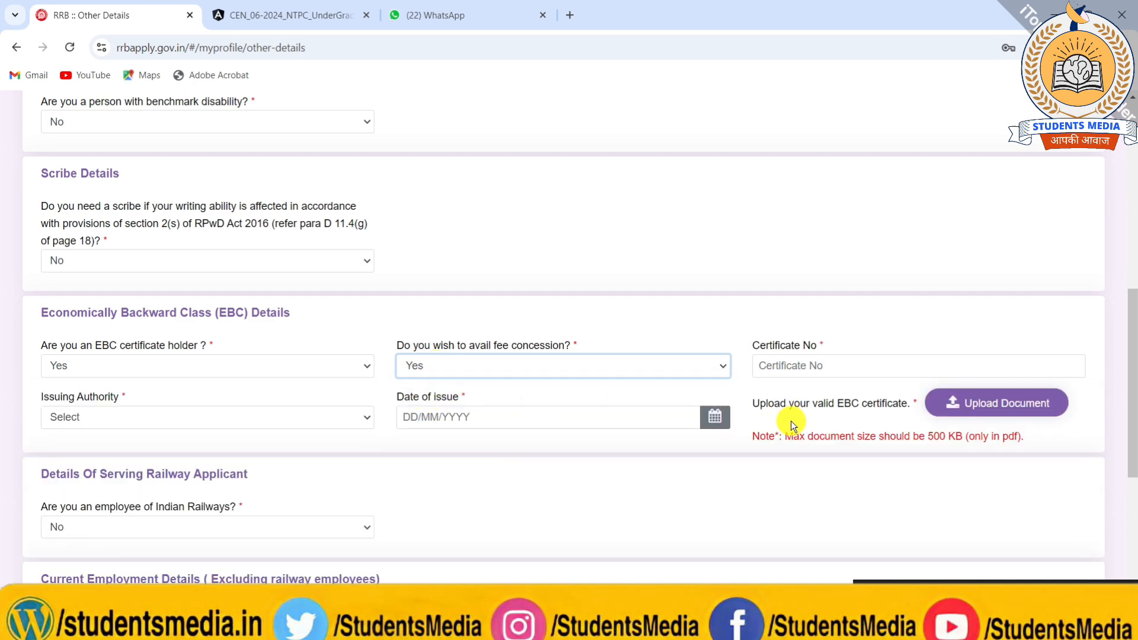
{"action": "left_click", "coordinate": [496, 358]}
{"action": "left_click", "coordinate": [443, 422]}
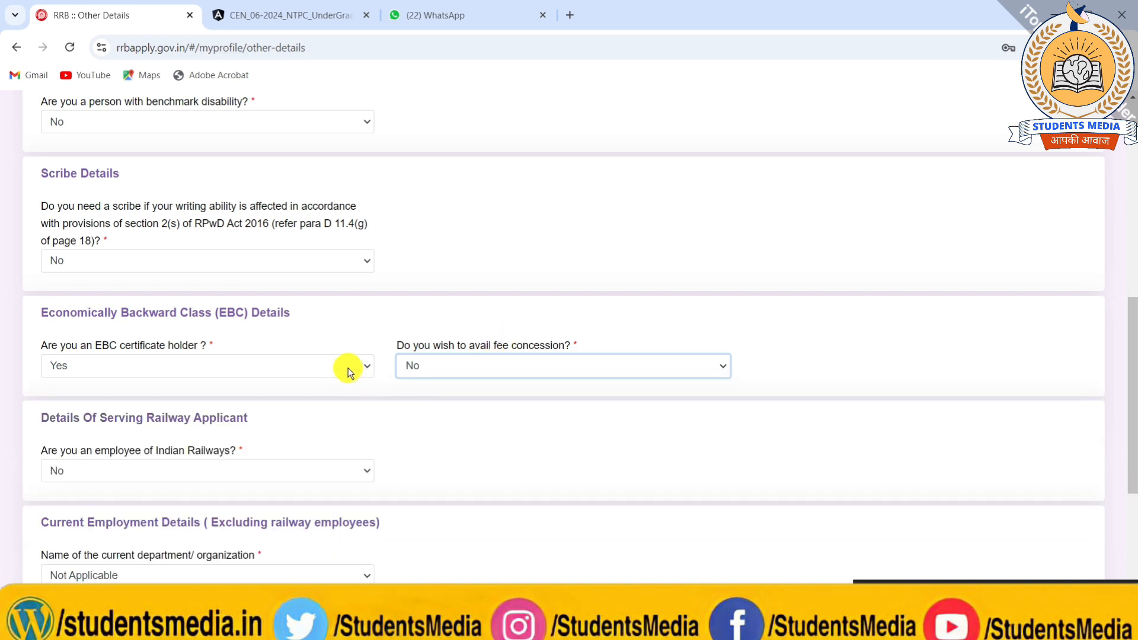
- Set the EBC certificate holder answer to No and save the Other Details form
{"action": "left_click", "coordinate": [344, 364]}
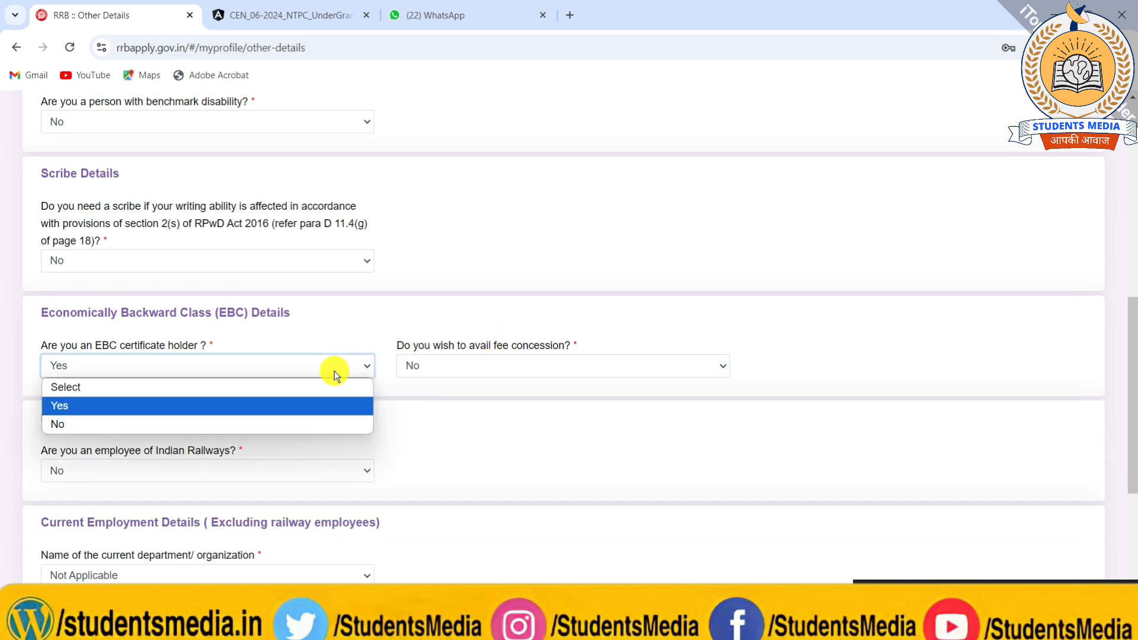
{"action": "left_click", "coordinate": [279, 419]}
{"action": "scroll", "coordinate": [343, 402], "scroll_direction": "down", "scroll_amount": 2}
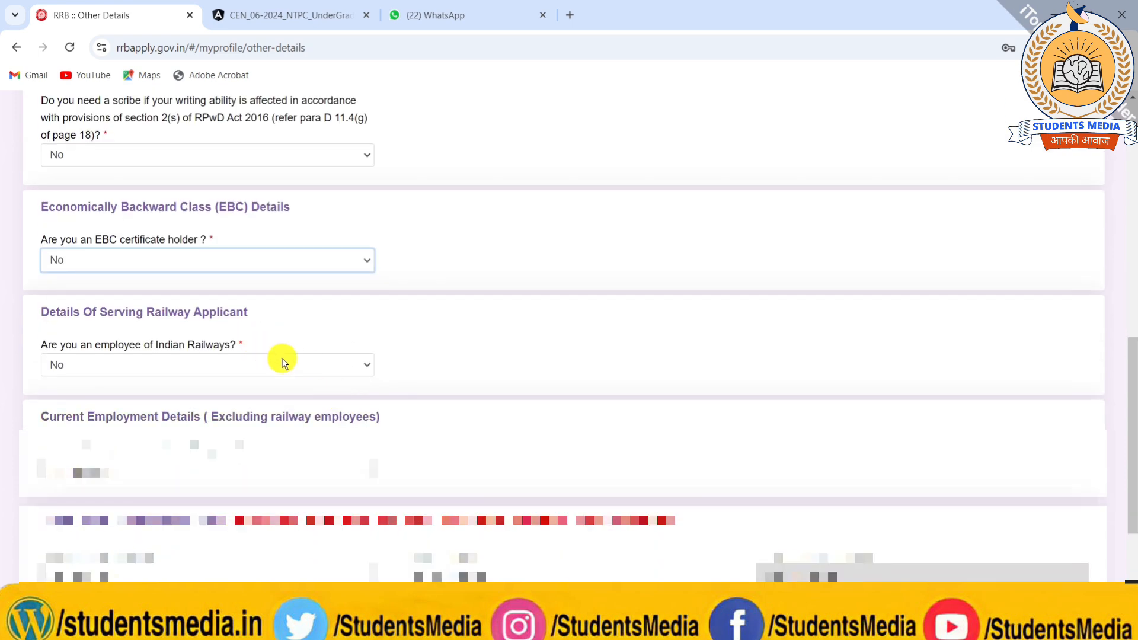
{"action": "scroll", "coordinate": [279, 358], "scroll_direction": "down", "scroll_amount": 3}
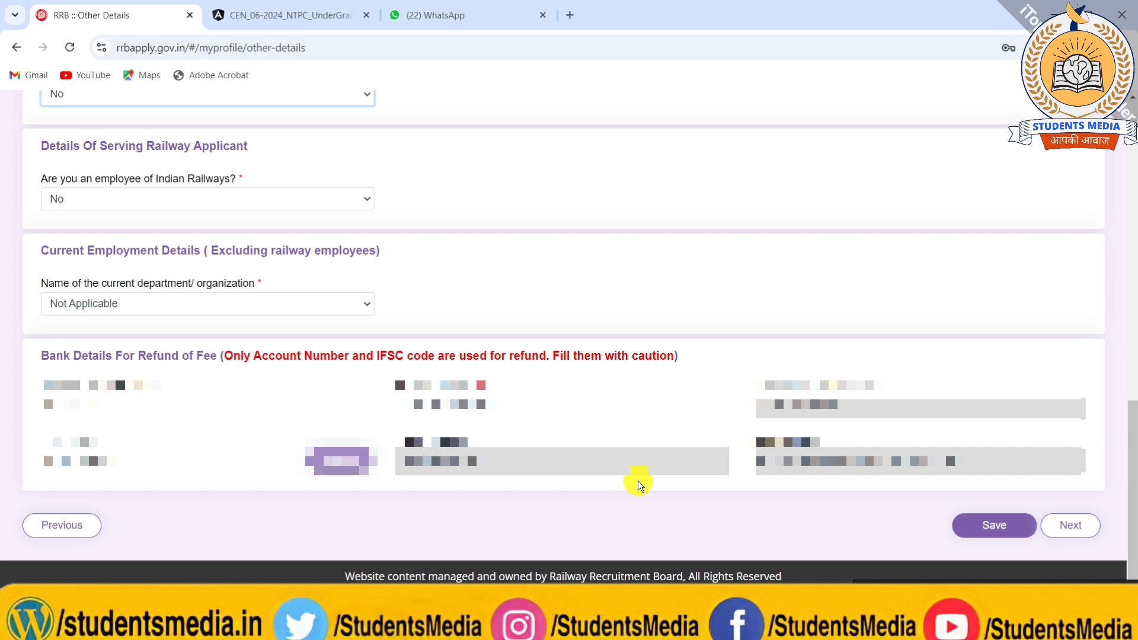
{"action": "left_click", "coordinate": [978, 526]}
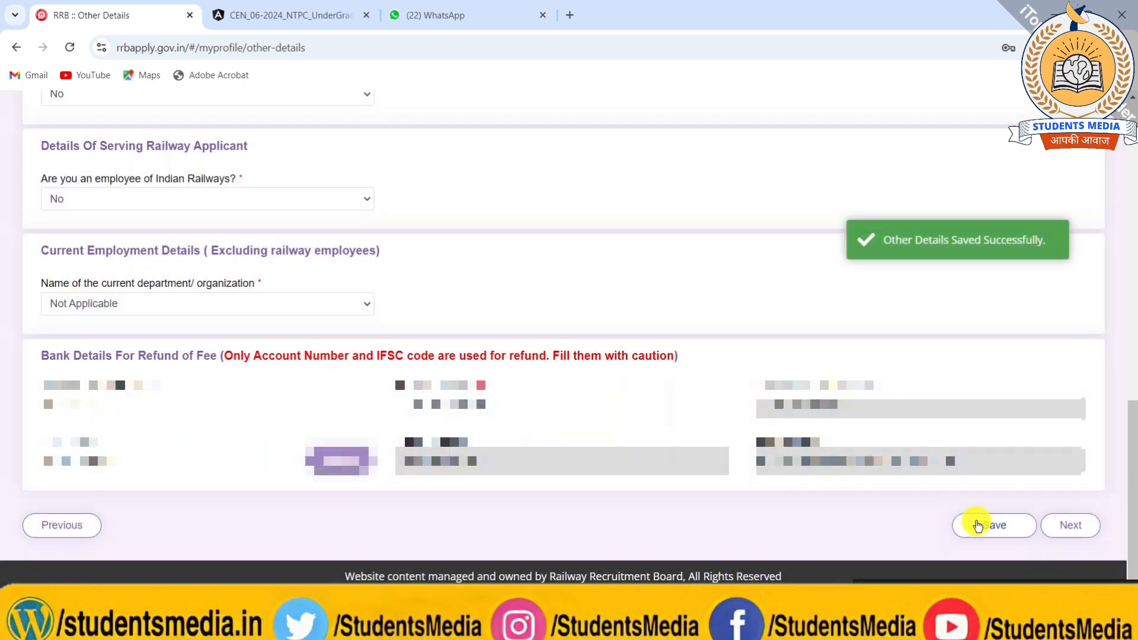
- Continue to the educational qualifications and choose 12th (+2 Stage) or its equivalent as both the qualification and the discipline
{"action": "left_click", "coordinate": [1070, 525]}
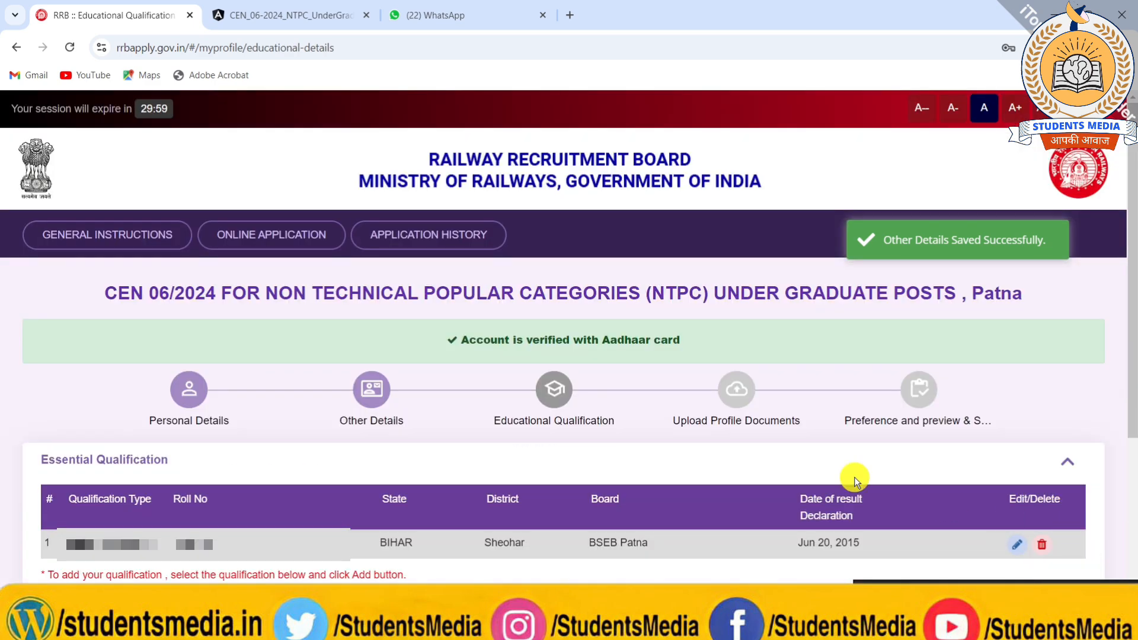
{"action": "scroll", "coordinate": [789, 451], "scroll_direction": "down", "scroll_amount": 5}
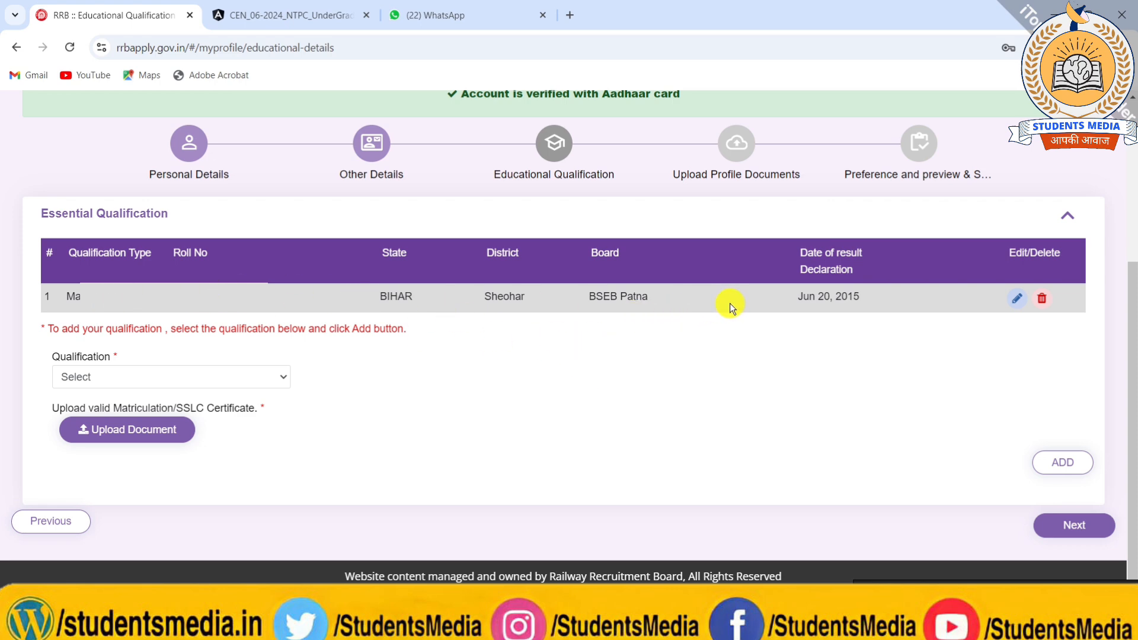
{"action": "left_click", "coordinate": [275, 376]}
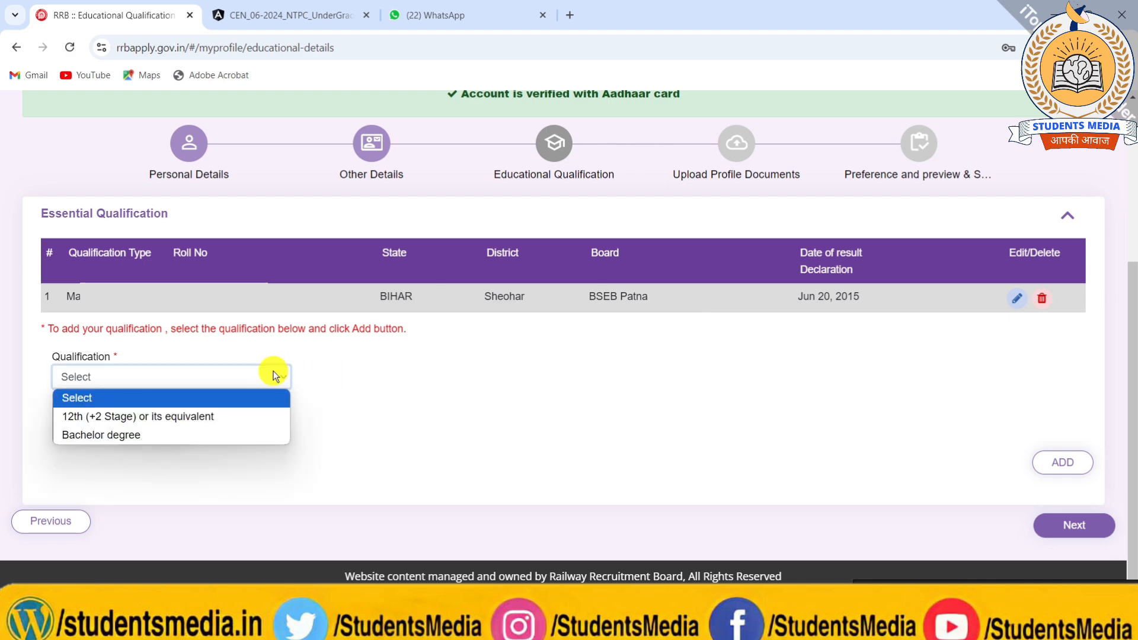
{"action": "left_click", "coordinate": [191, 416]}
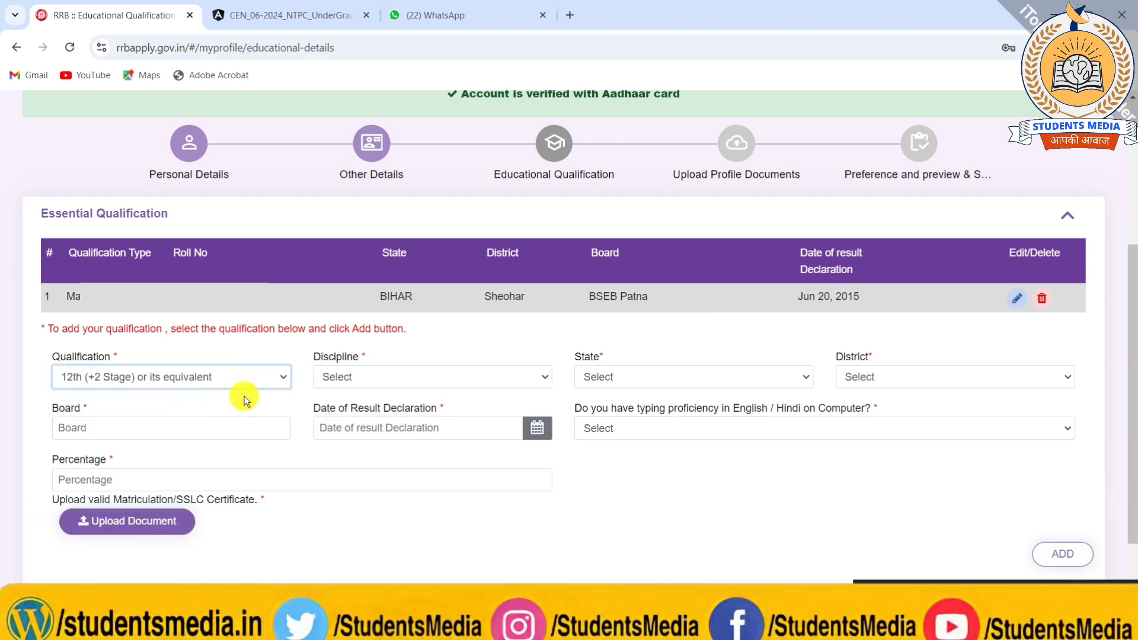
{"action": "left_click", "coordinate": [354, 375]}
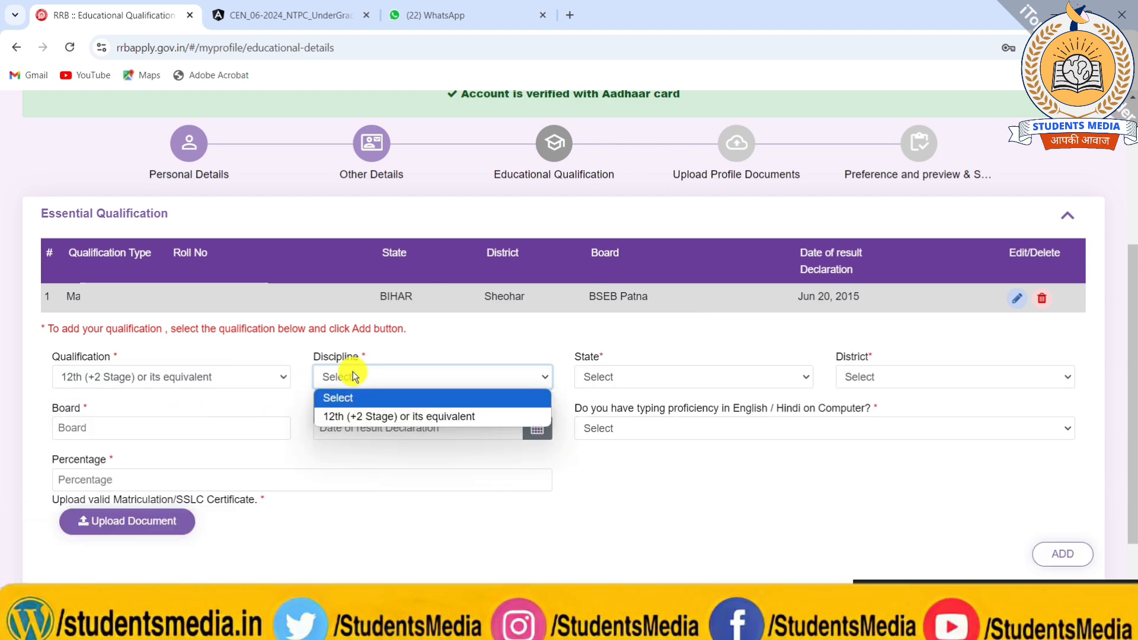
{"action": "left_click", "coordinate": [363, 415]}
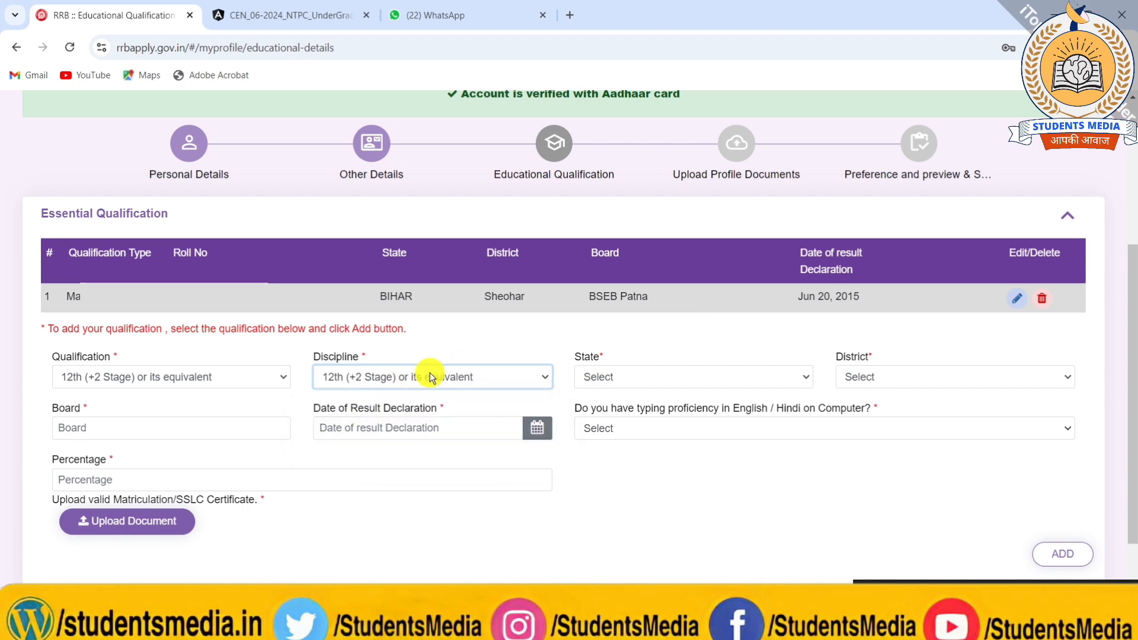
- Set the 12th qualification's state to BIHAR, its district to Sheohar and its board to BSEB PATNA
{"action": "left_click", "coordinate": [597, 375]}
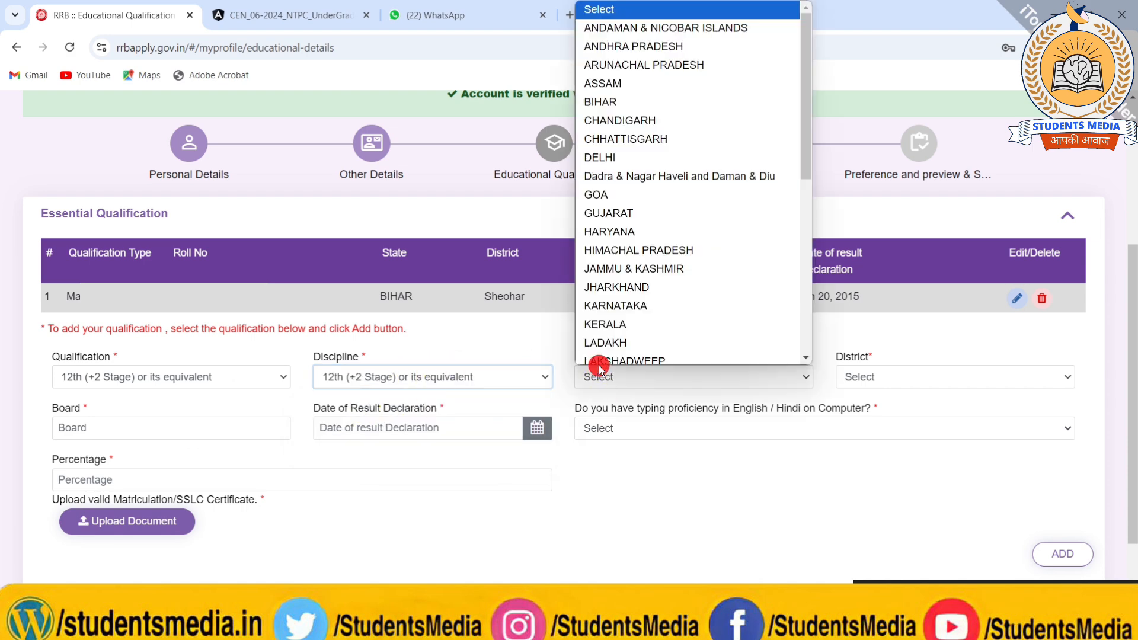
{"action": "left_click", "coordinate": [597, 92]}
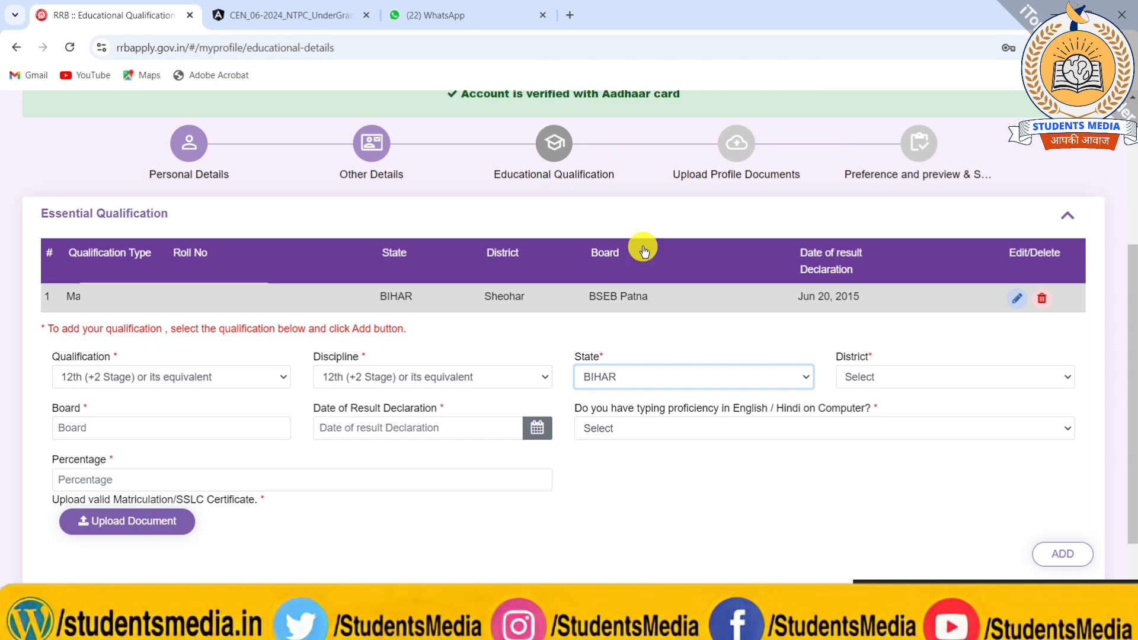
{"action": "left_click", "coordinate": [899, 375]}
{"action": "scroll", "coordinate": [883, 294], "scroll_direction": "down", "scroll_amount": 5}
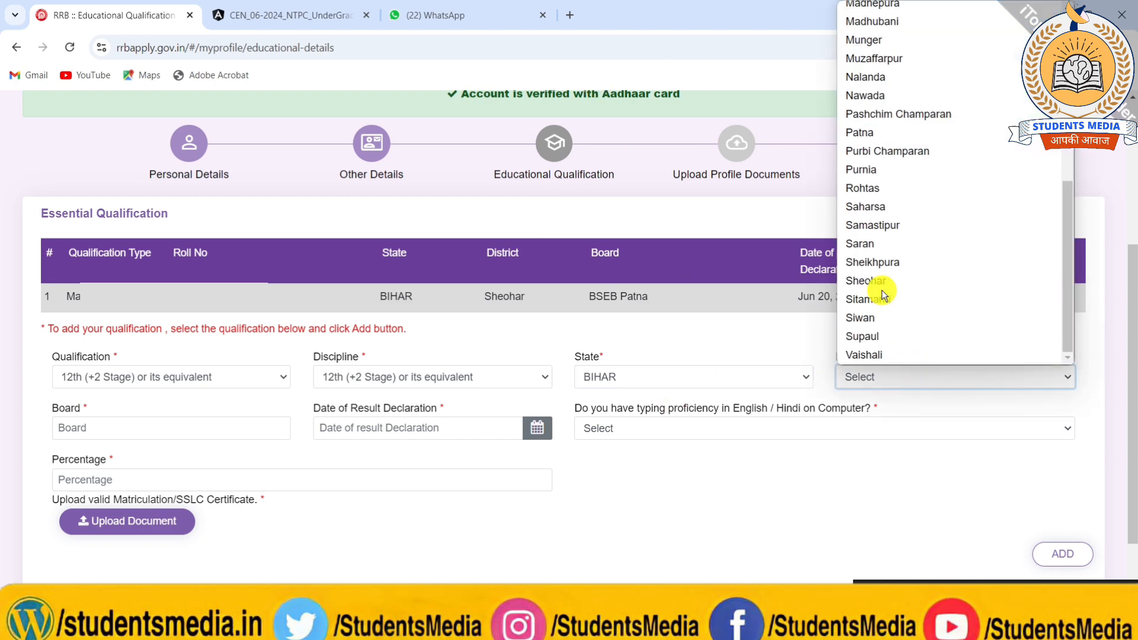
{"action": "left_click", "coordinate": [864, 280]}
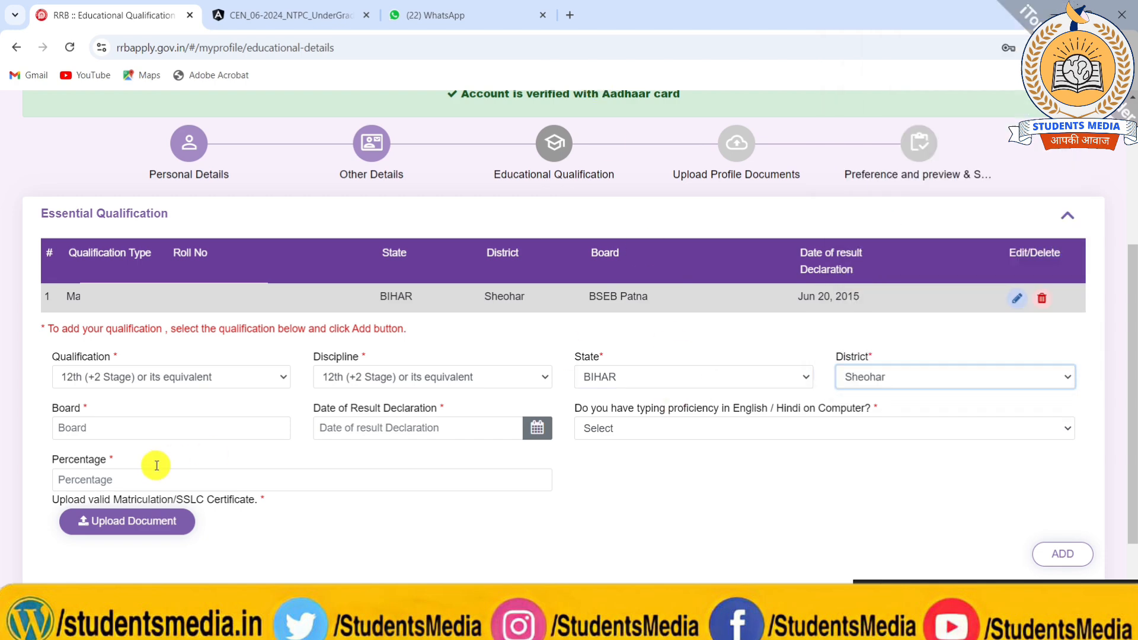
{"action": "left_click", "coordinate": [132, 426]}
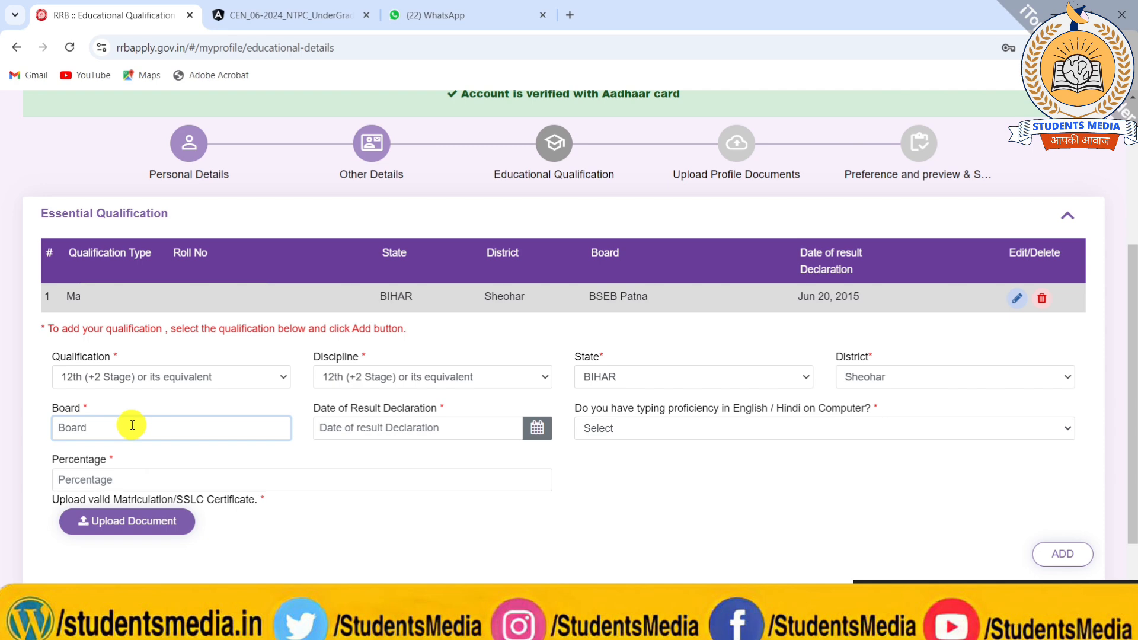
{"action": "type", "text": "BSEB PATNA"}
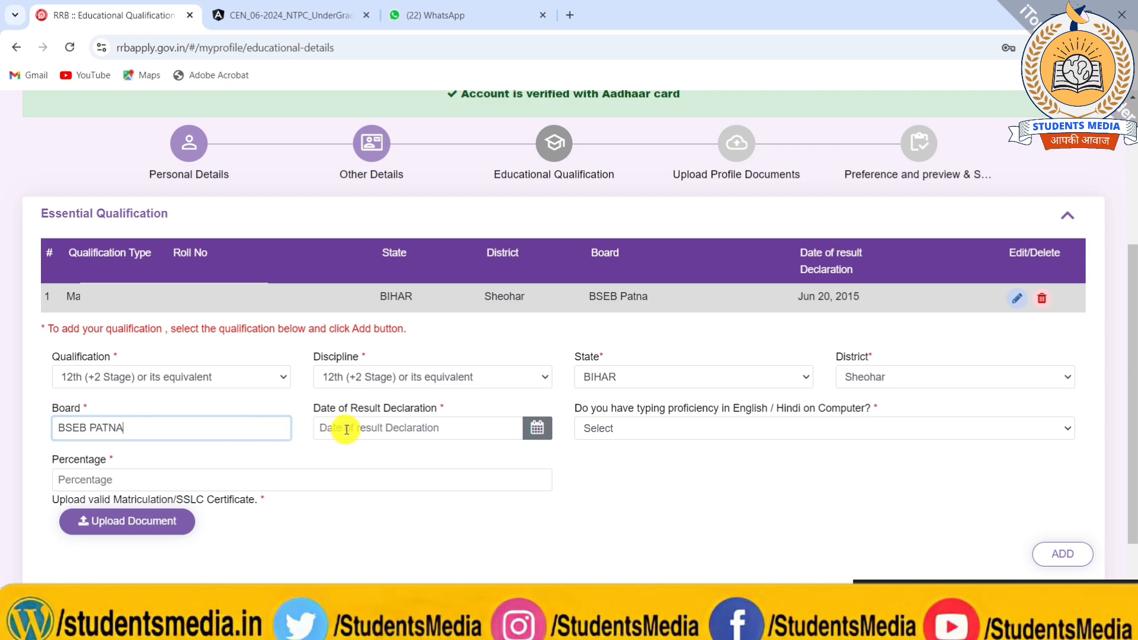
- View the typing proficiency choices and examine the posts and vacancy details in the CEN 06/2024 notice for typist posts
{"action": "left_click", "coordinate": [635, 426]}
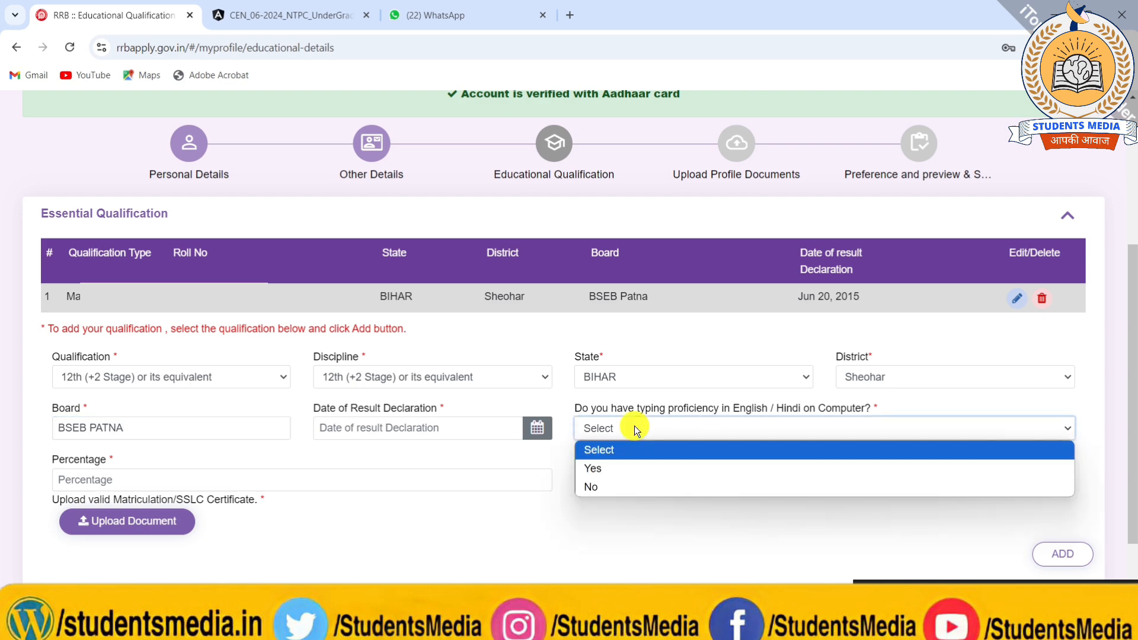
{"action": "left_click", "coordinate": [634, 426]}
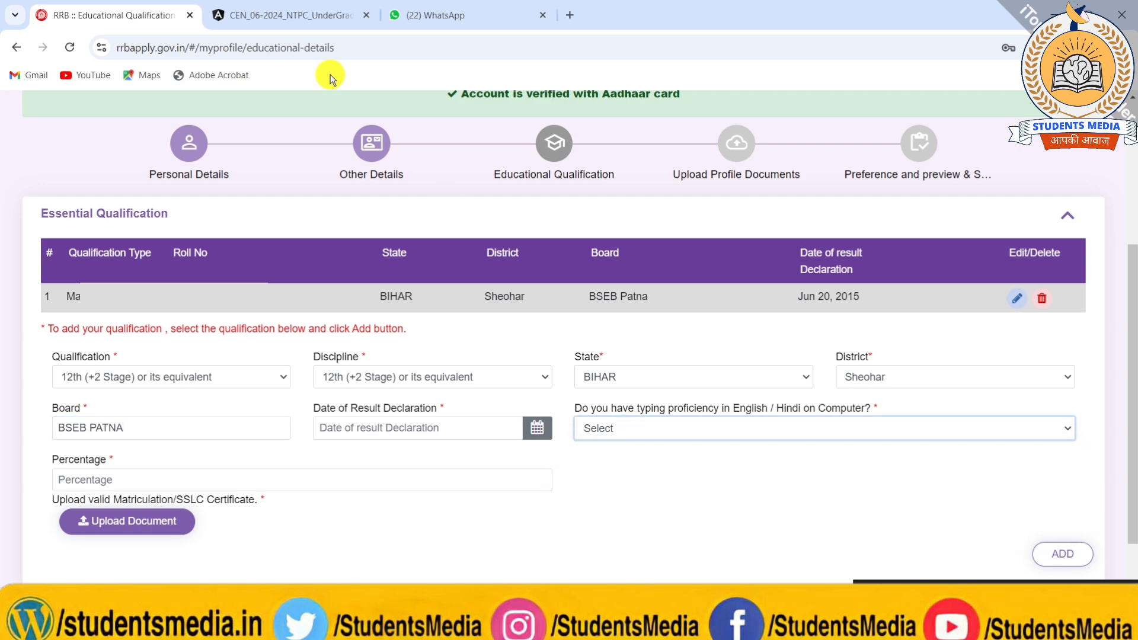
{"action": "left_click", "coordinate": [298, 17]}
{"action": "scroll", "coordinate": [679, 446], "scroll_direction": "down", "scroll_amount": 10}
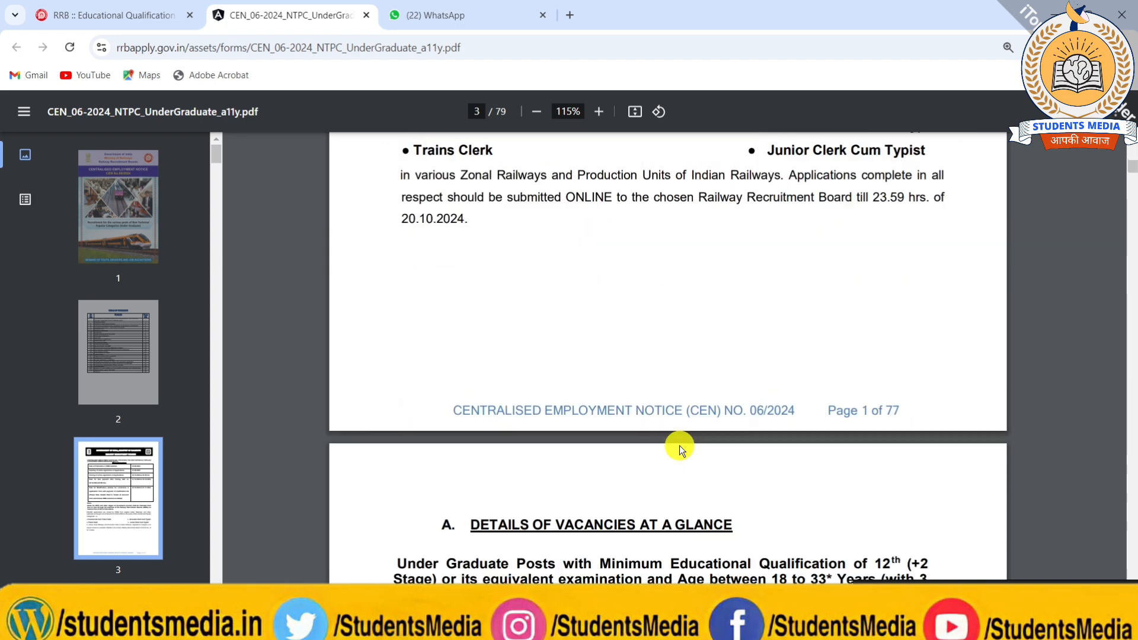
{"action": "scroll", "coordinate": [679, 446], "scroll_direction": "down", "scroll_amount": 1}
{"action": "scroll", "coordinate": [680, 451], "scroll_direction": "up", "scroll_amount": 1}
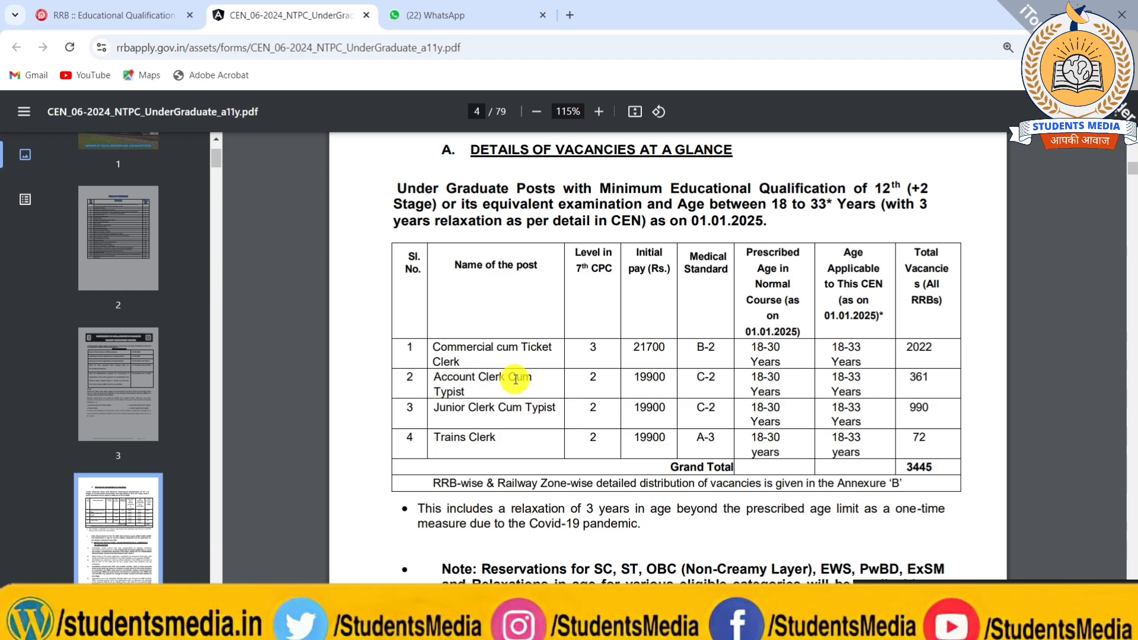
{"action": "scroll", "coordinate": [705, 379], "scroll_direction": "down", "scroll_amount": 10}
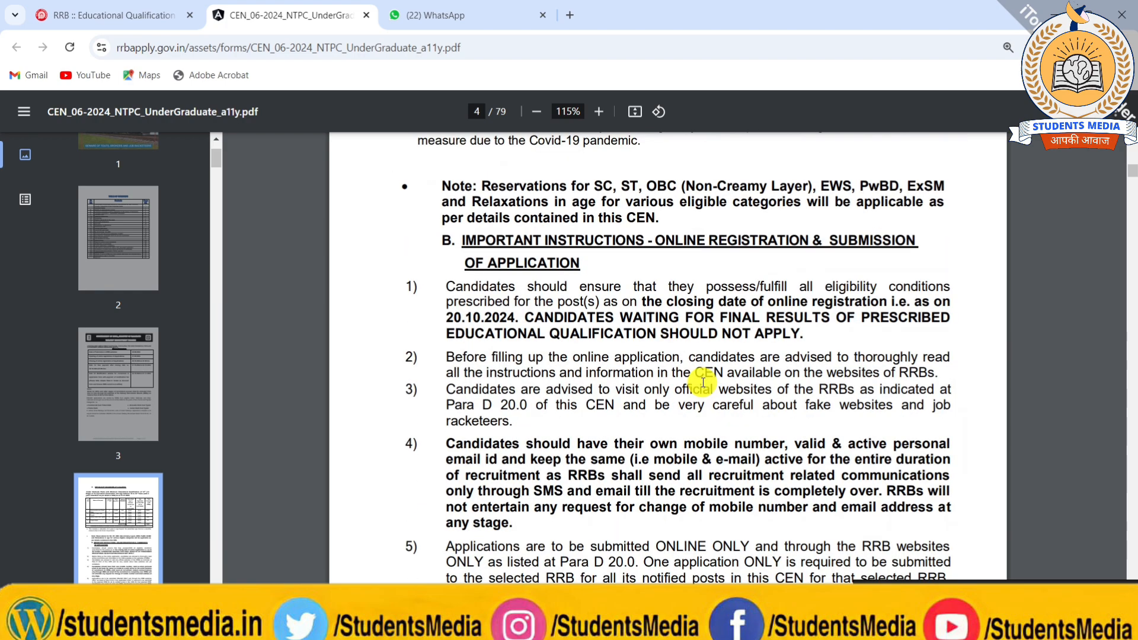
{"action": "scroll", "coordinate": [703, 383], "scroll_direction": "down", "scroll_amount": 3}
{"action": "scroll", "coordinate": [703, 382], "scroll_direction": "up", "scroll_amount": 15}
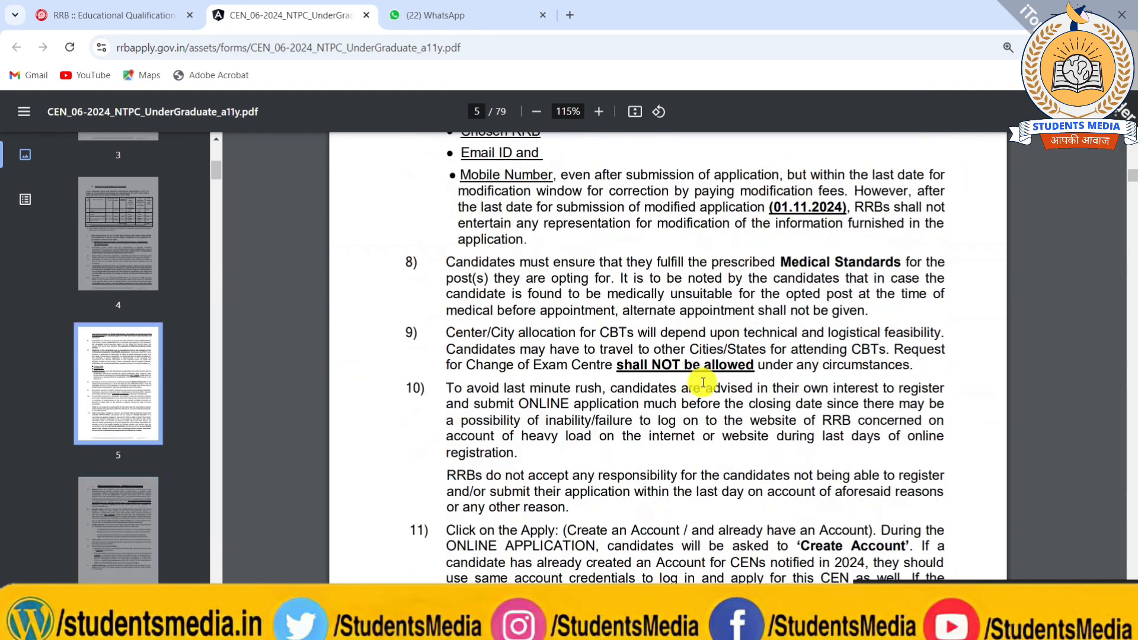
{"action": "scroll", "coordinate": [703, 382], "scroll_direction": "up", "scroll_amount": 4}
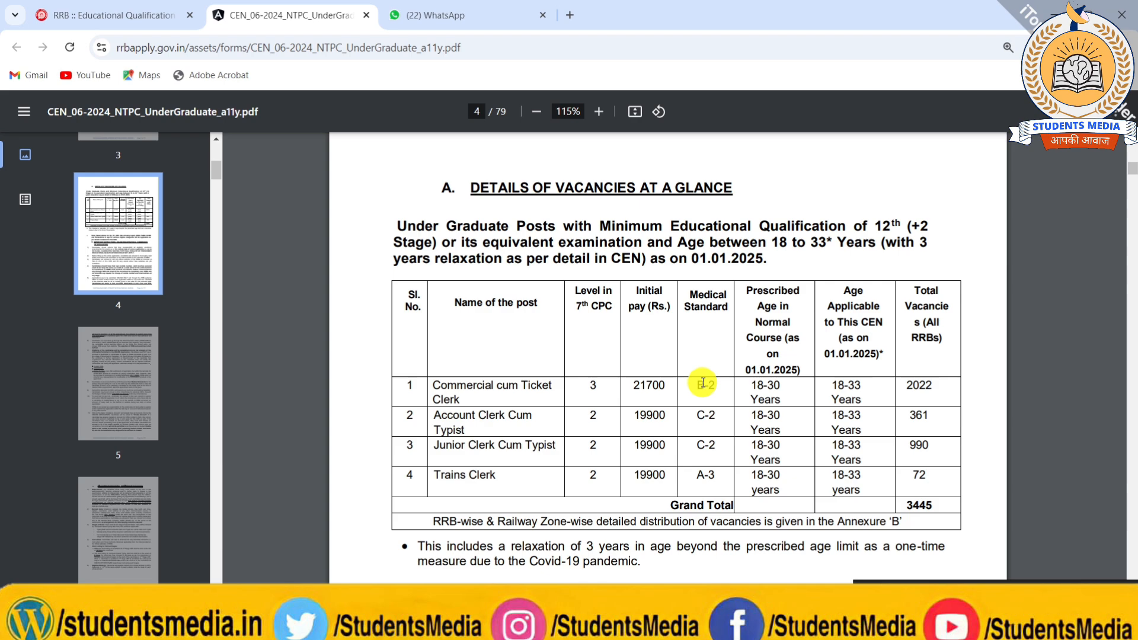
{"action": "scroll", "coordinate": [703, 382], "scroll_direction": "up", "scroll_amount": 1}
{"action": "scroll", "coordinate": [731, 373], "scroll_direction": "down", "scroll_amount": 3}
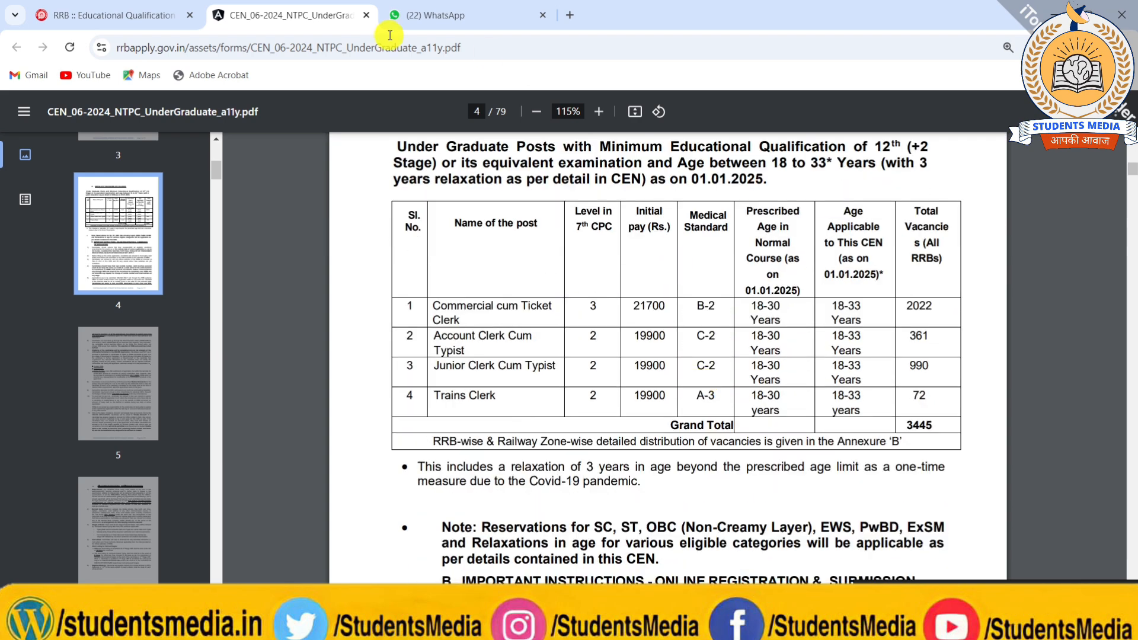
{"action": "left_click", "coordinate": [155, 15]}
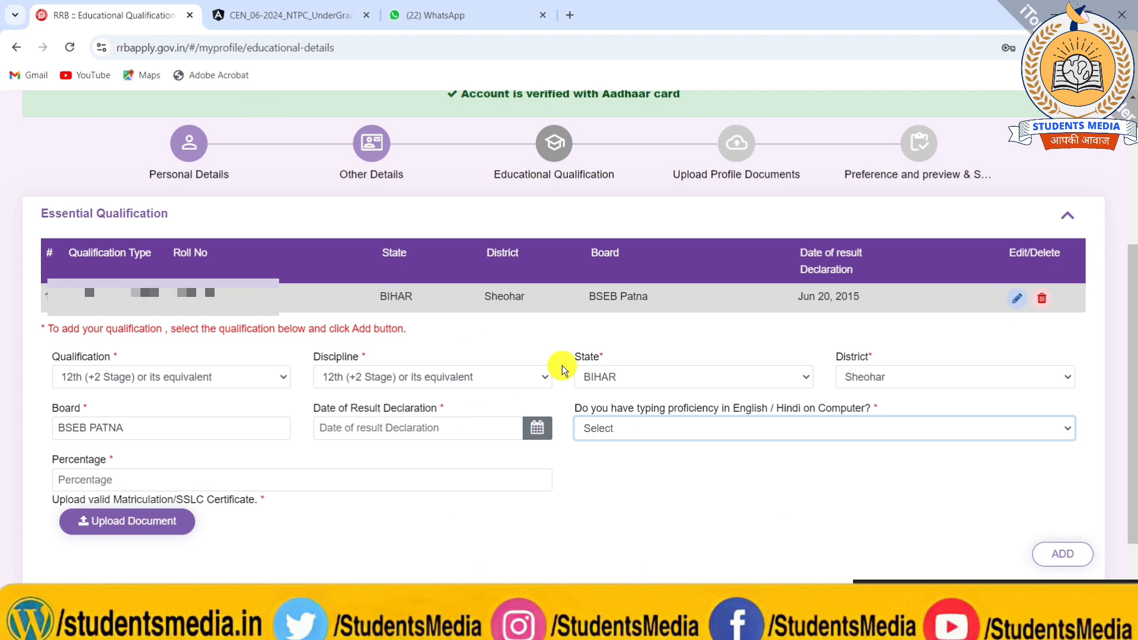
- Answer Yes to typing proficiency, enter result date 30/05/2017 and percentage 62.8, and add the 12th qualification
{"action": "left_click", "coordinate": [610, 427]}
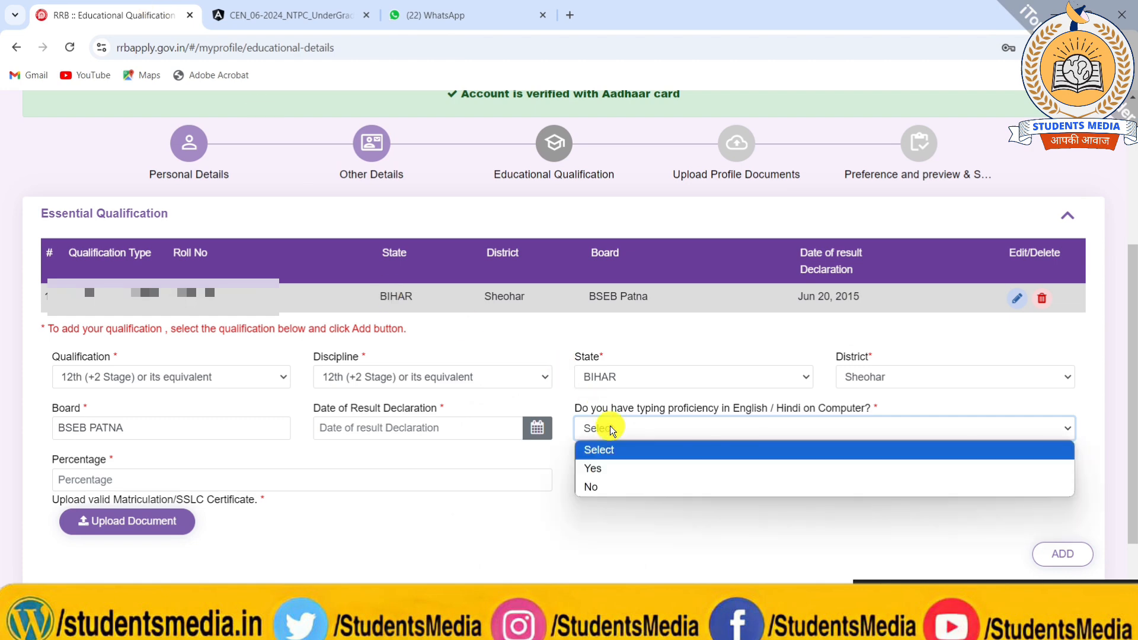
{"action": "left_click", "coordinate": [592, 468]}
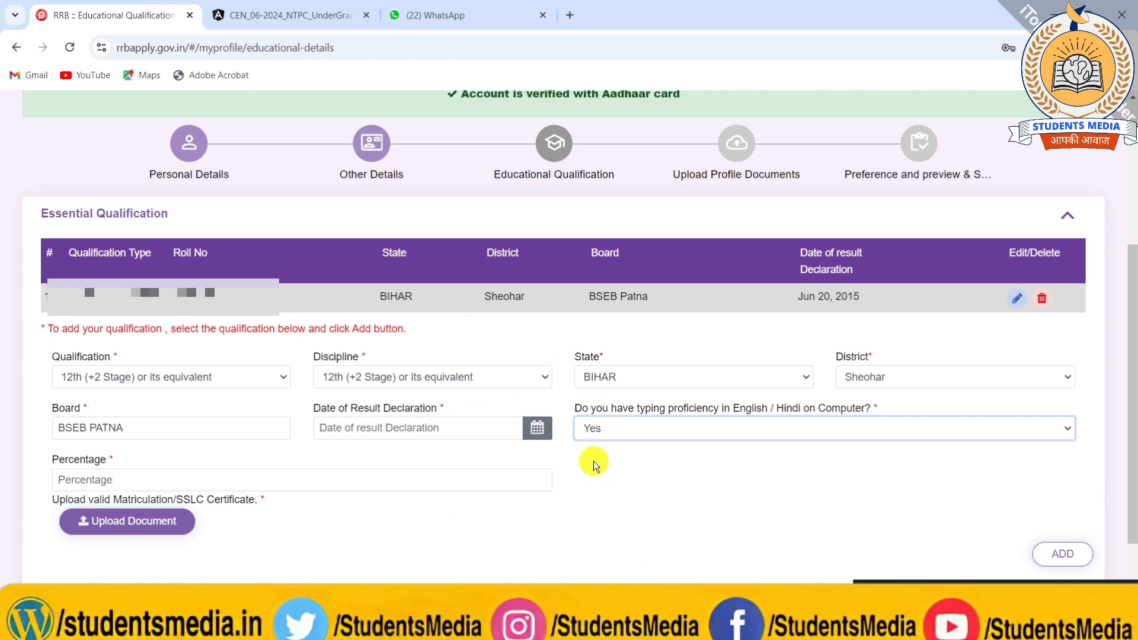
{"action": "left_click", "coordinate": [395, 476]}
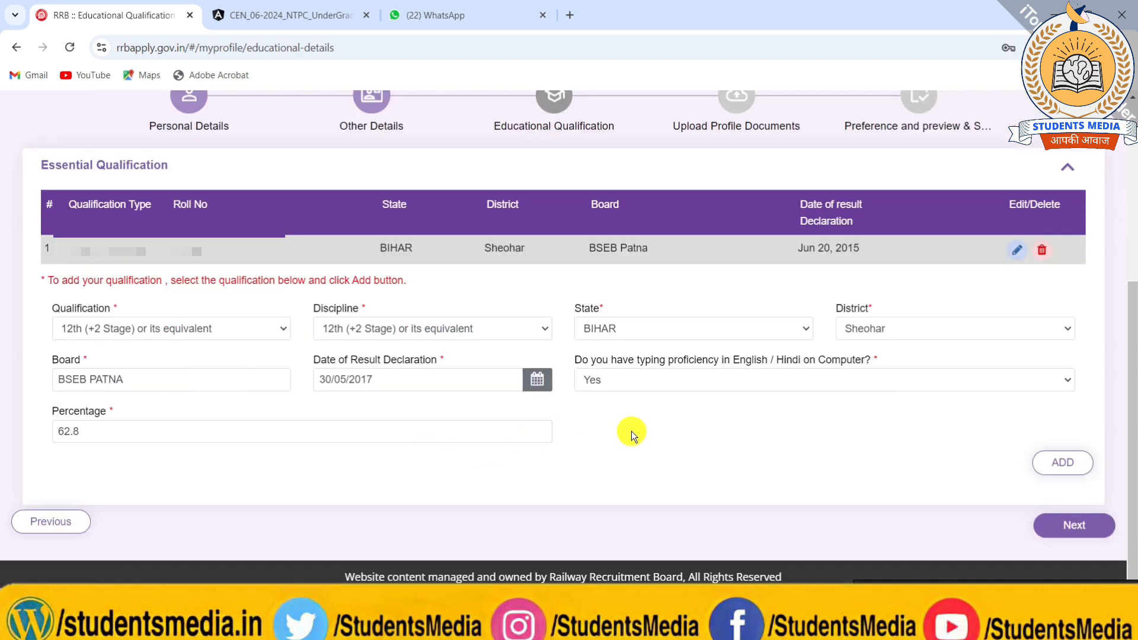
{"action": "left_click", "coordinate": [1057, 460]}
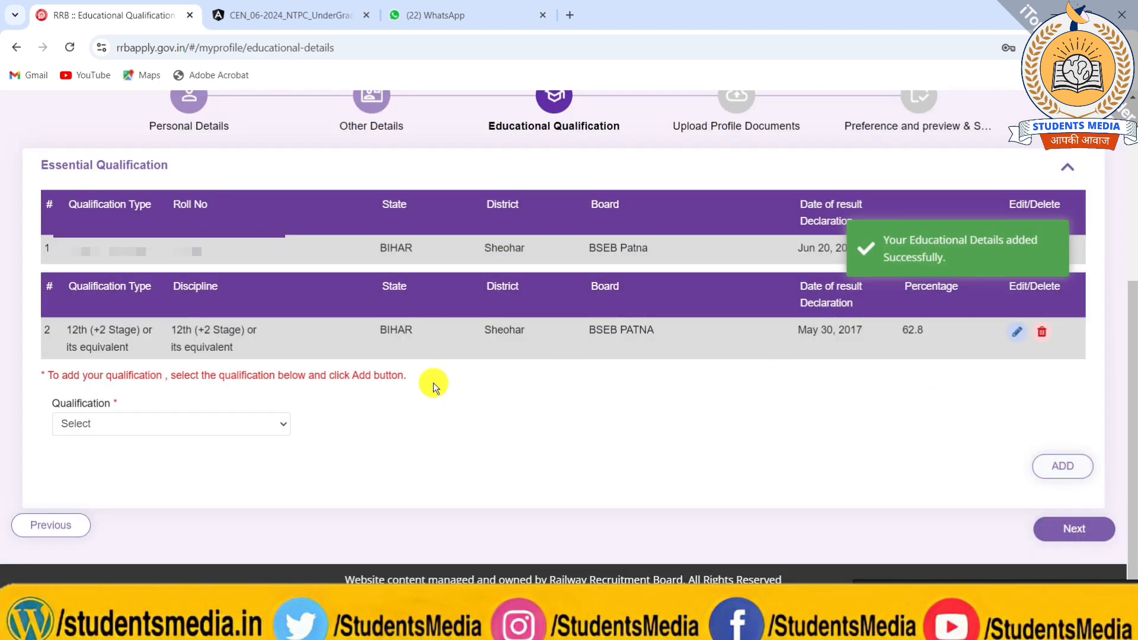
- Fill in a Bachelor degree qualification with sub-stream ARTS, state BIHAR, district Muzaffarpur, college R.M.L.S.COLLEGE MUZAFFARPUR and result date 13/03/2021
{"action": "left_click", "coordinate": [247, 422]}
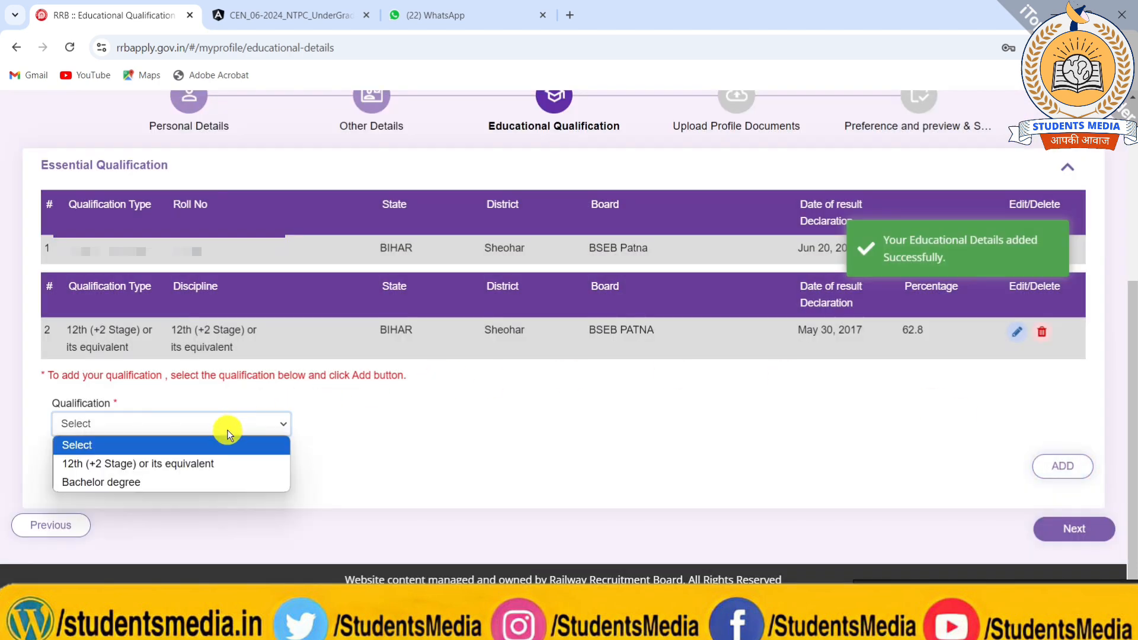
{"action": "left_click", "coordinate": [180, 477]}
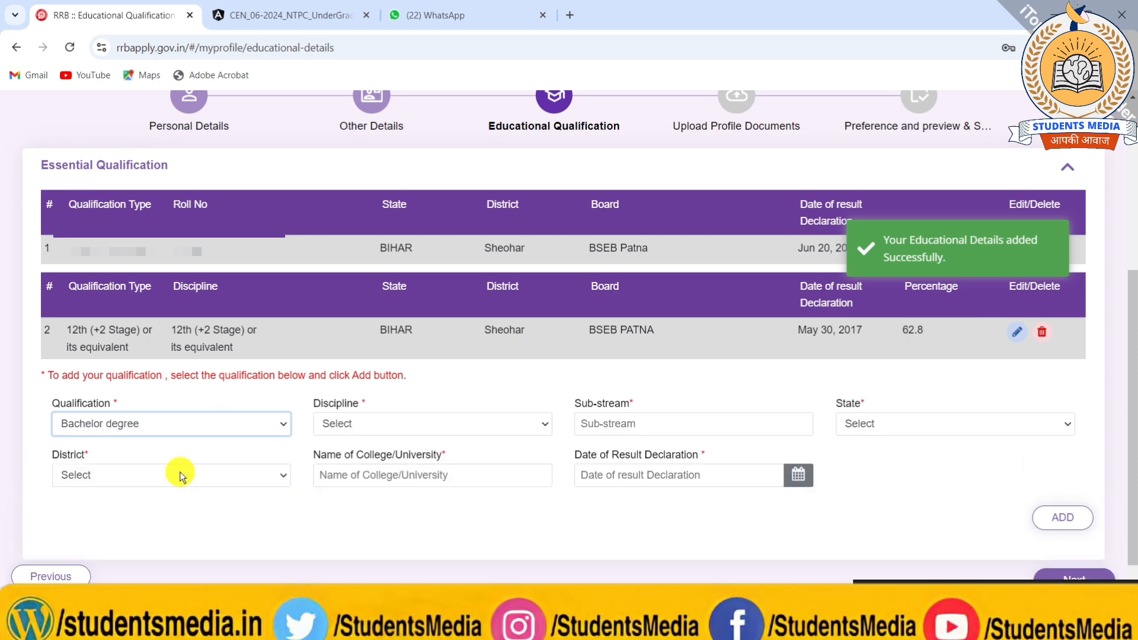
{"action": "left_click", "coordinate": [359, 421]}
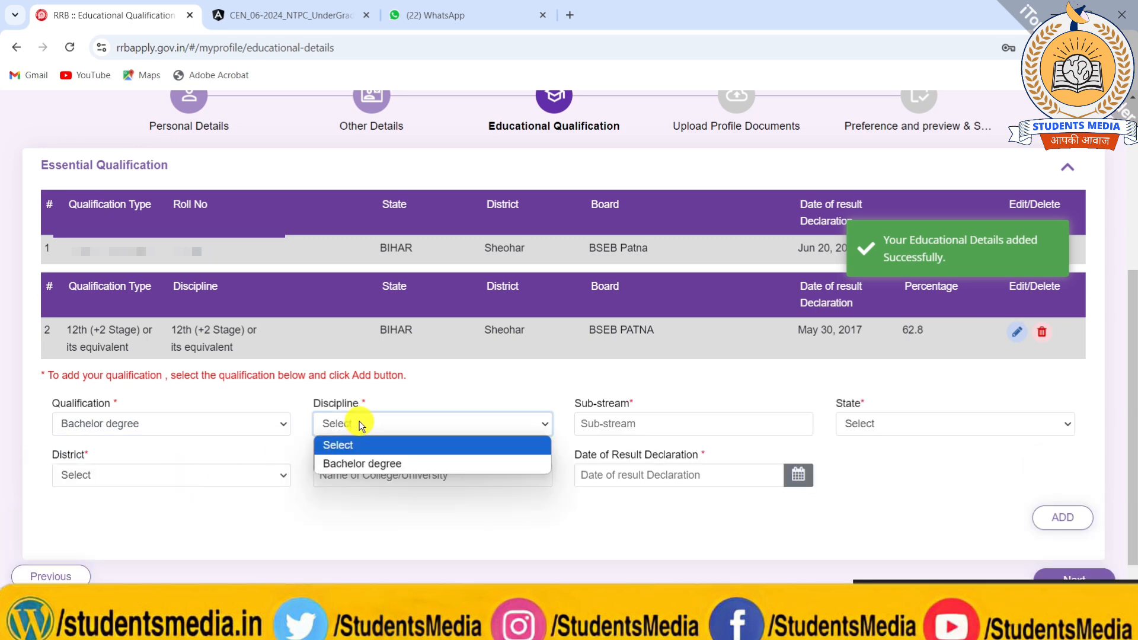
{"action": "left_click", "coordinate": [350, 454]}
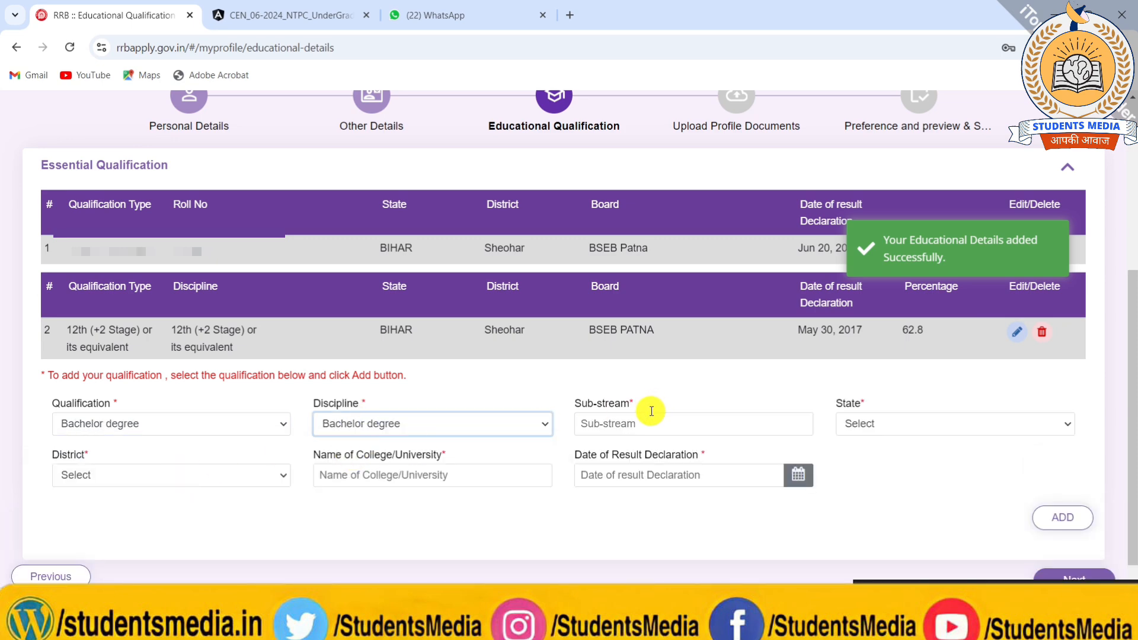
{"action": "left_click", "coordinate": [650, 413]}
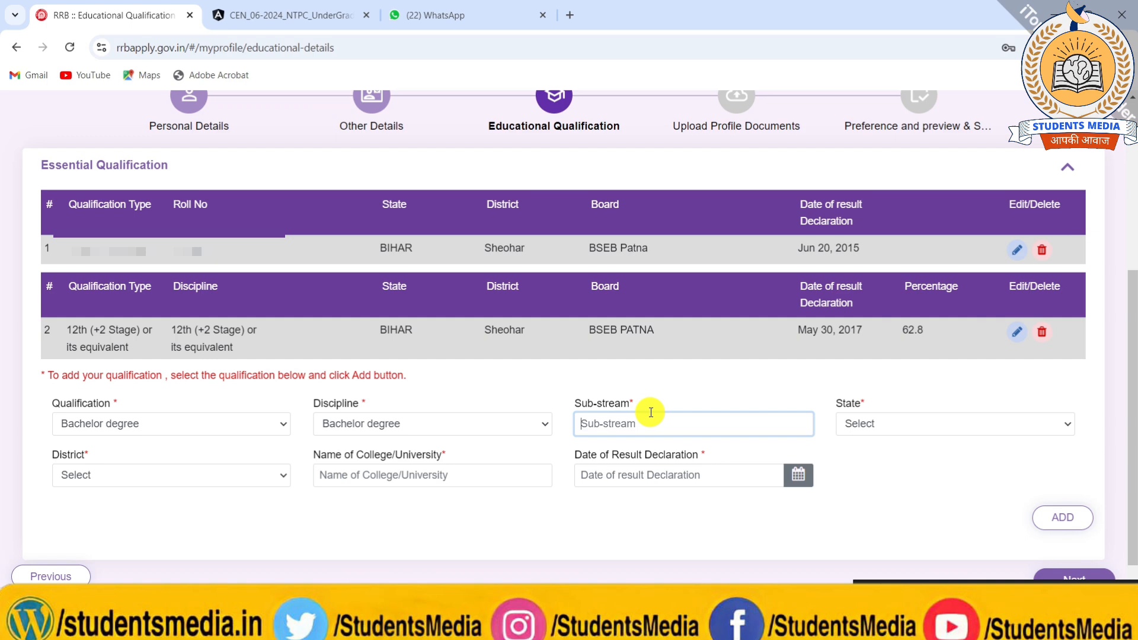
{"action": "type", "text": "ATTS"}
{"action": "type", "text": "S"}
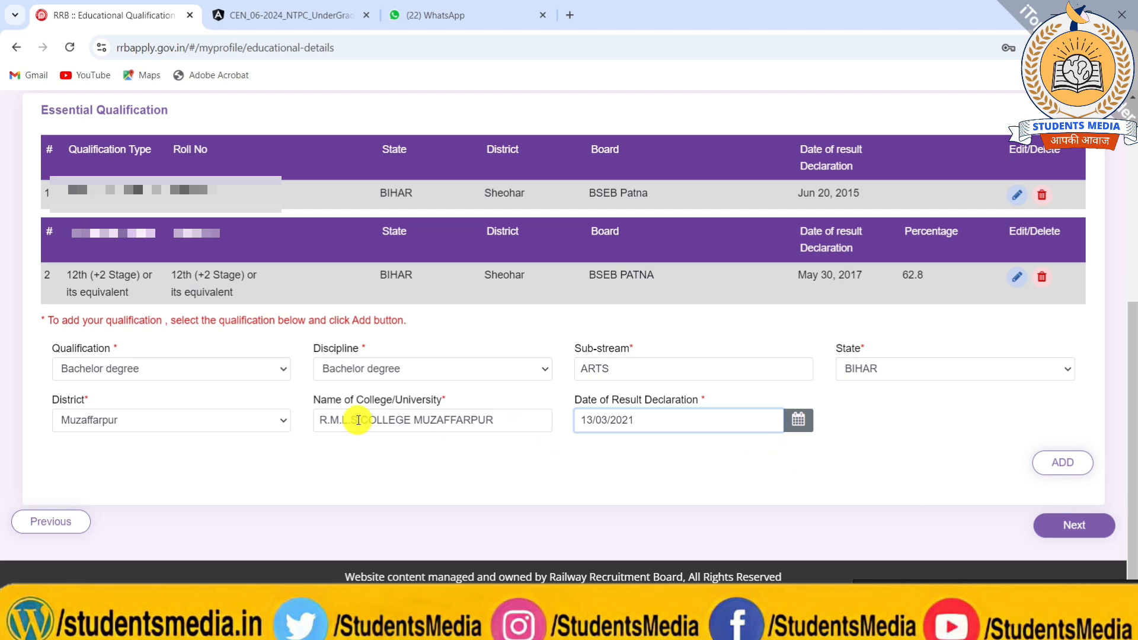
- Check the available qualification choices and add the completed Bachelor degree entry to the essential qualifications
{"action": "left_click", "coordinate": [224, 363]}
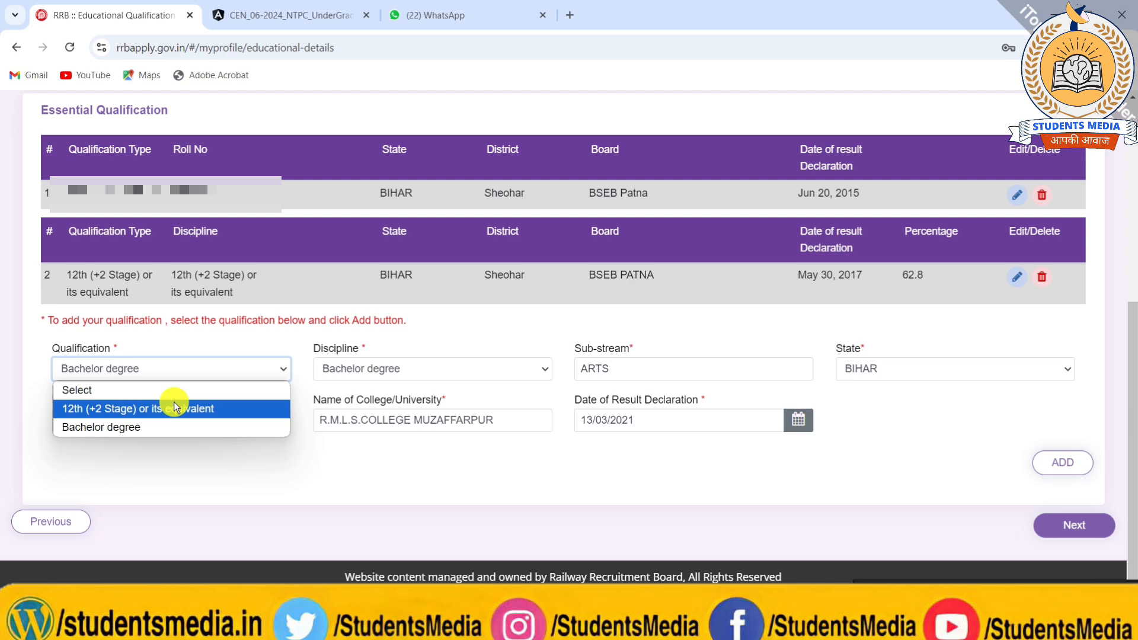
{"action": "left_click", "coordinate": [310, 448]}
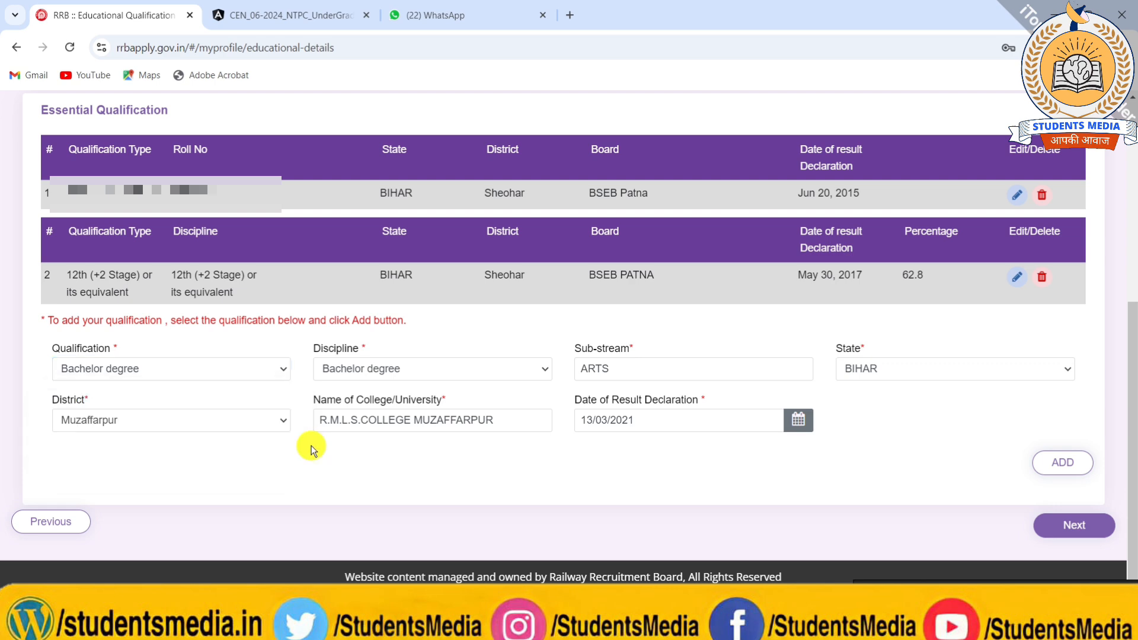
{"action": "left_click", "coordinate": [1043, 463]}
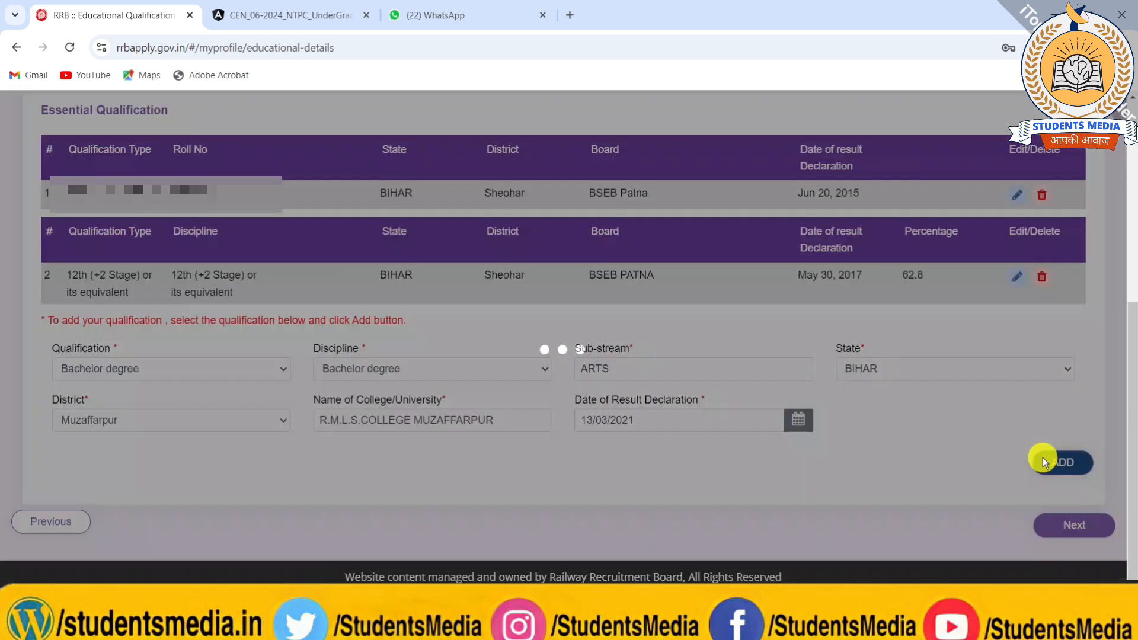
{"action": "scroll", "coordinate": [1043, 460], "scroll_direction": "down", "scroll_amount": 1}
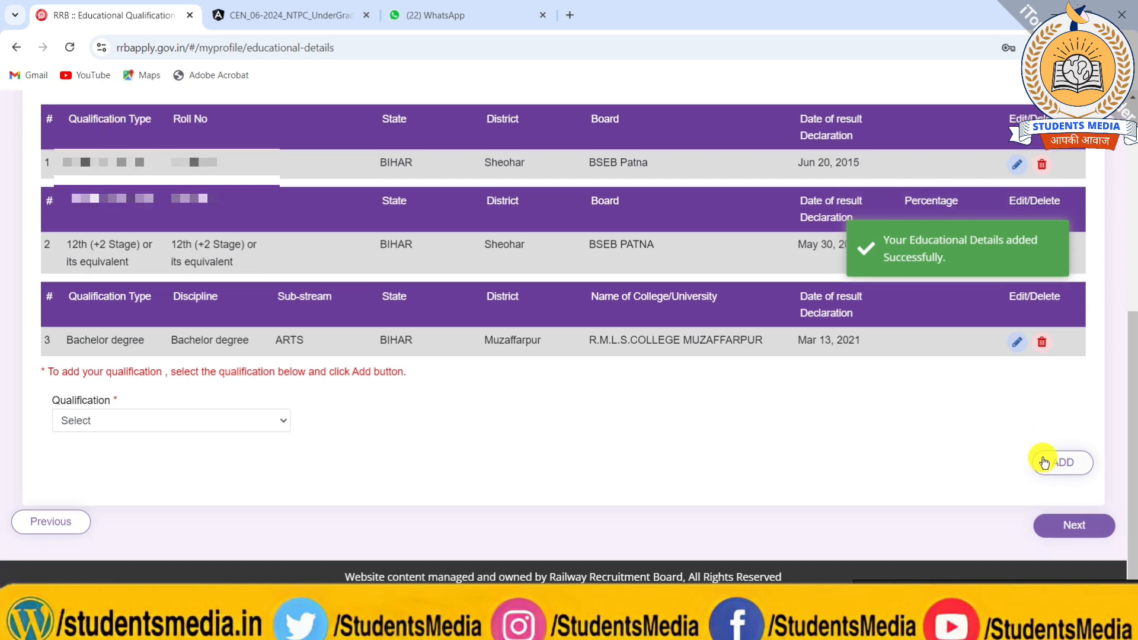
- Continue to the profile document upload, dismiss the existing photo notice and review the photo and signature against their specifications
{"action": "left_click", "coordinate": [1060, 521]}
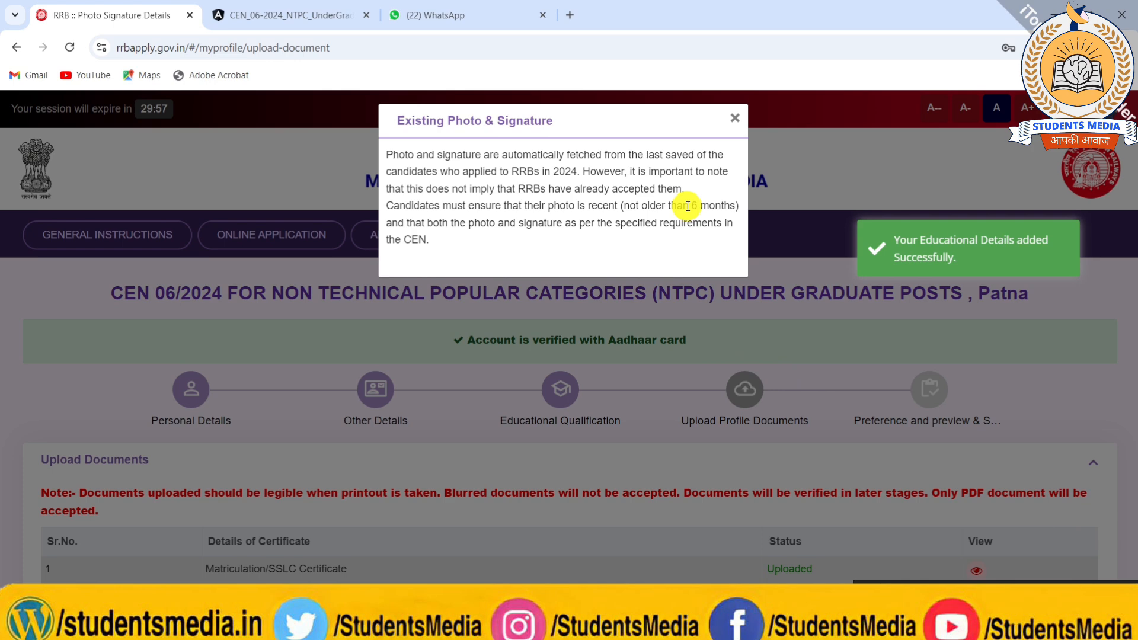
{"action": "left_click", "coordinate": [726, 120]}
{"action": "scroll", "coordinate": [518, 449], "scroll_direction": "down", "scroll_amount": 2}
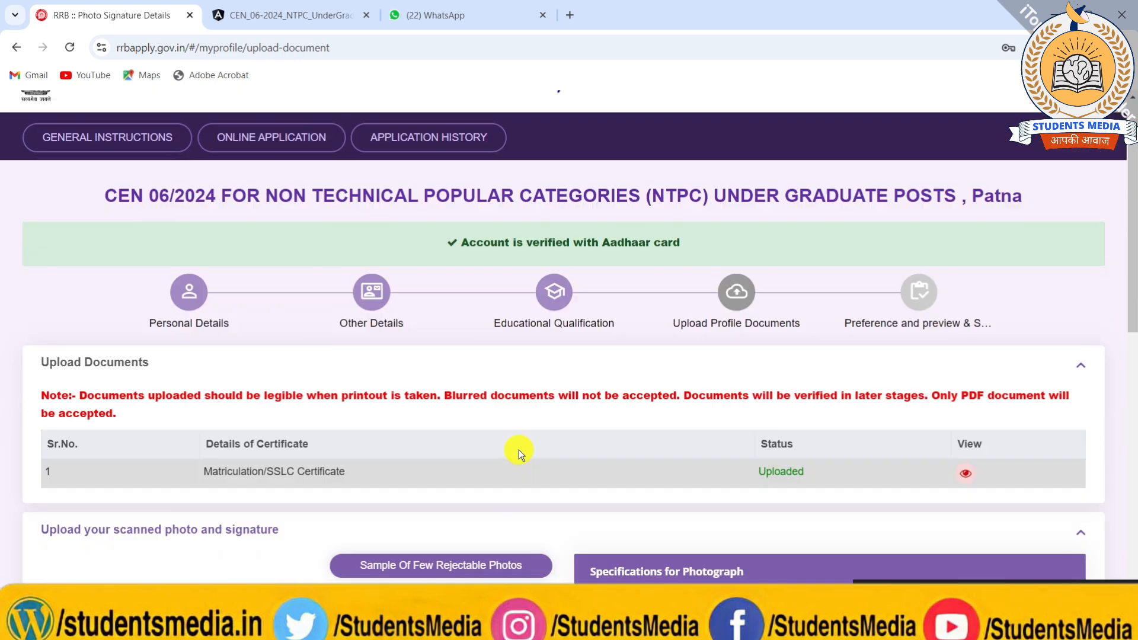
{"action": "scroll", "coordinate": [518, 449], "scroll_direction": "down", "scroll_amount": 6}
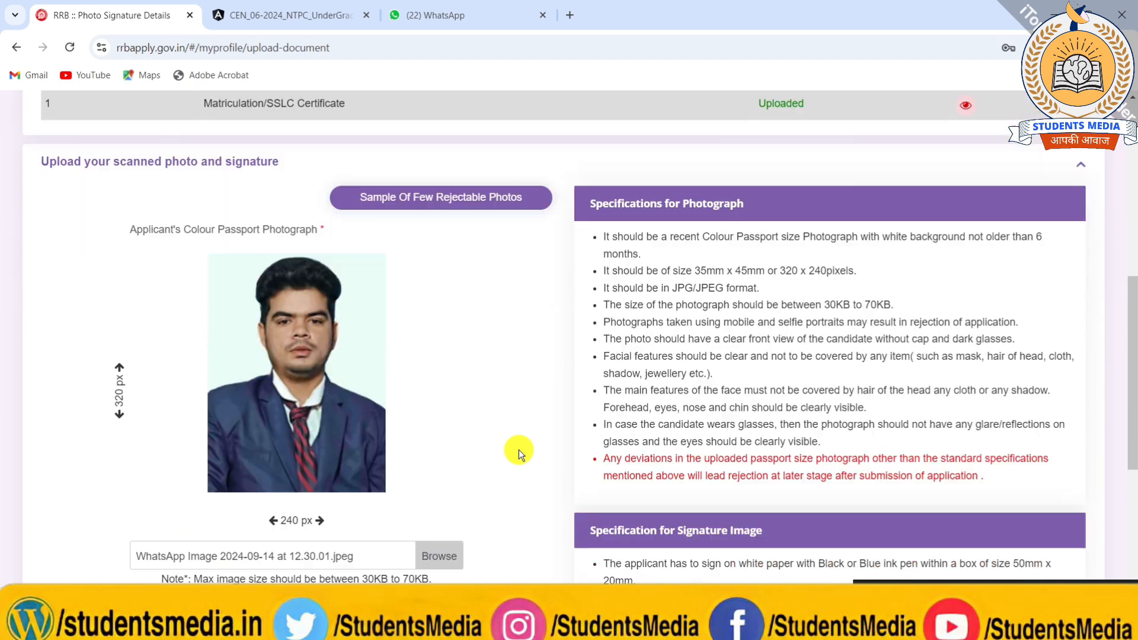
{"action": "scroll", "coordinate": [517, 449], "scroll_direction": "down", "scroll_amount": 2}
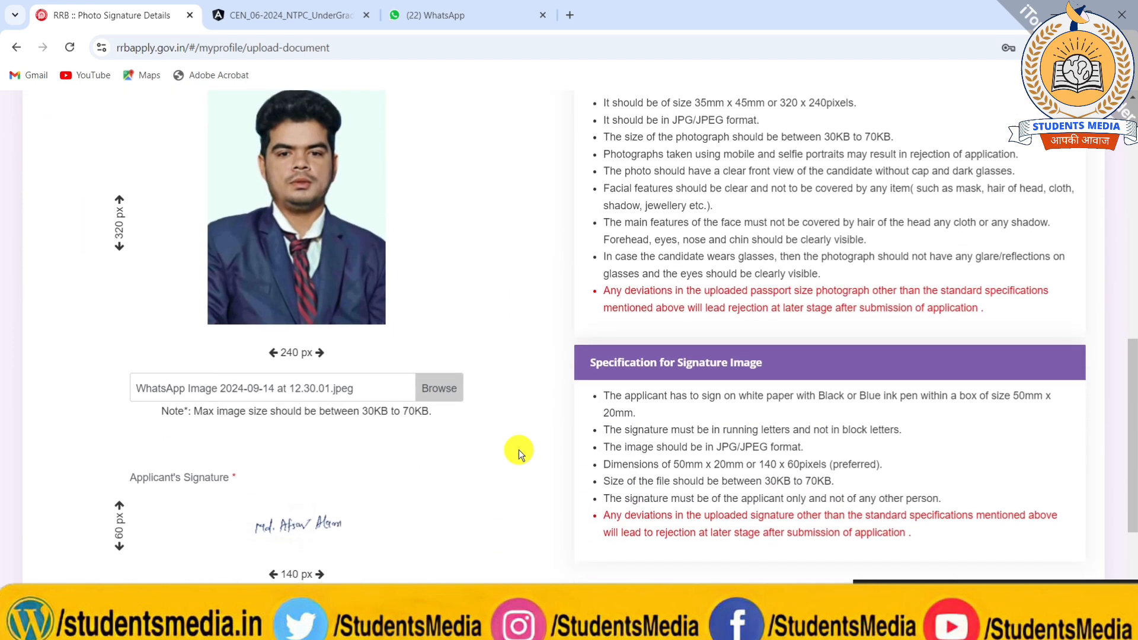
{"action": "scroll", "coordinate": [518, 449], "scroll_direction": "up", "scroll_amount": 1}
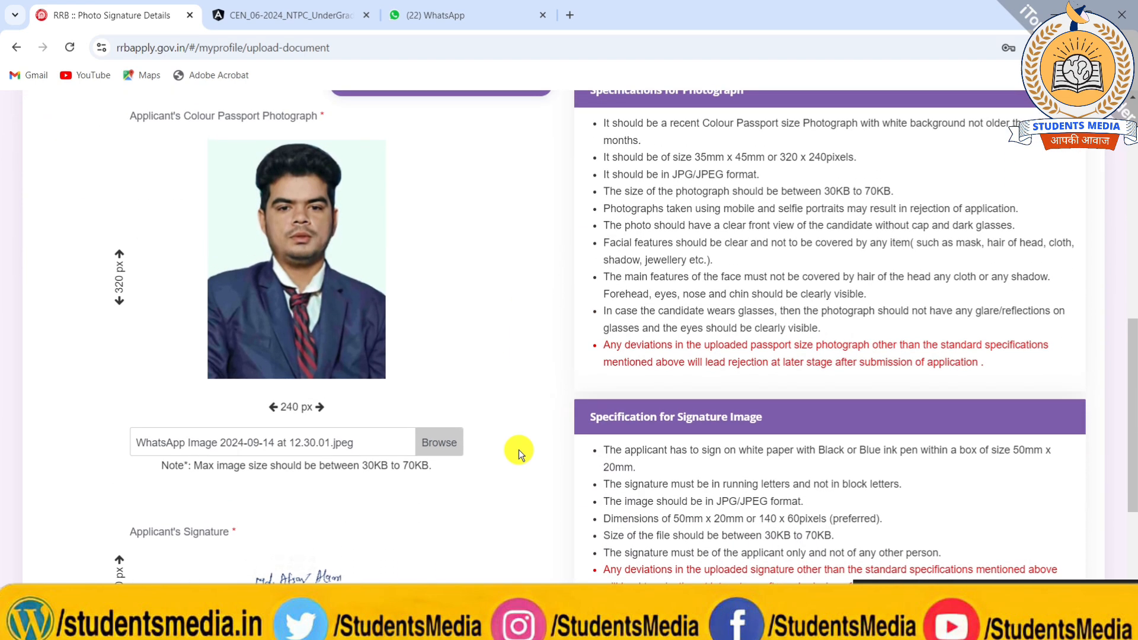